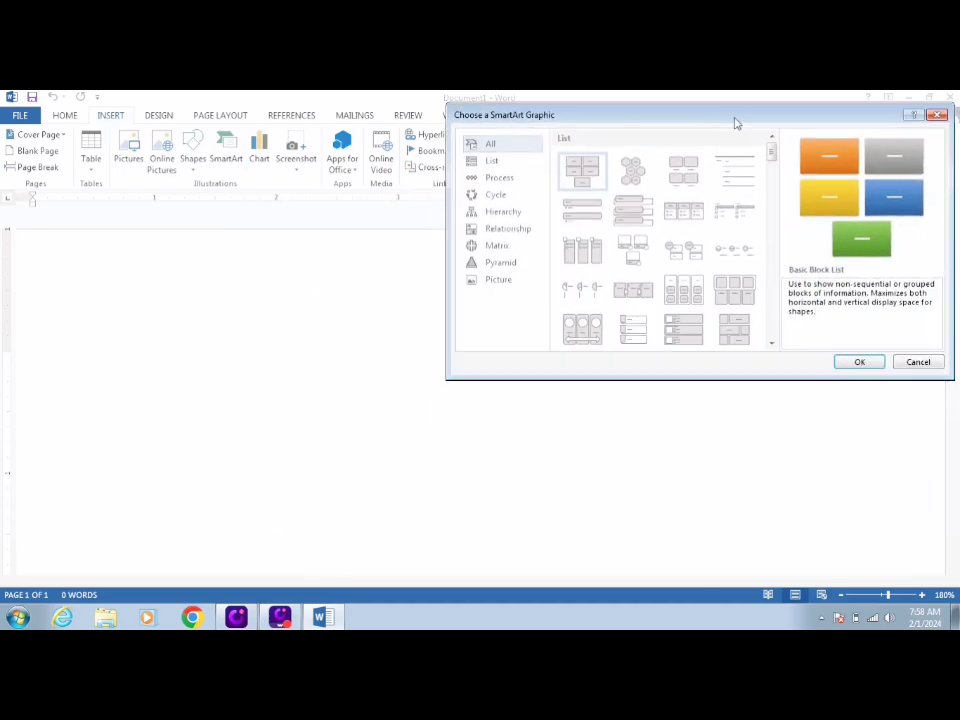
# - Insert an Alternating Hexagons SmartArt graphic from the List category
pyautogui.click(591, 184)
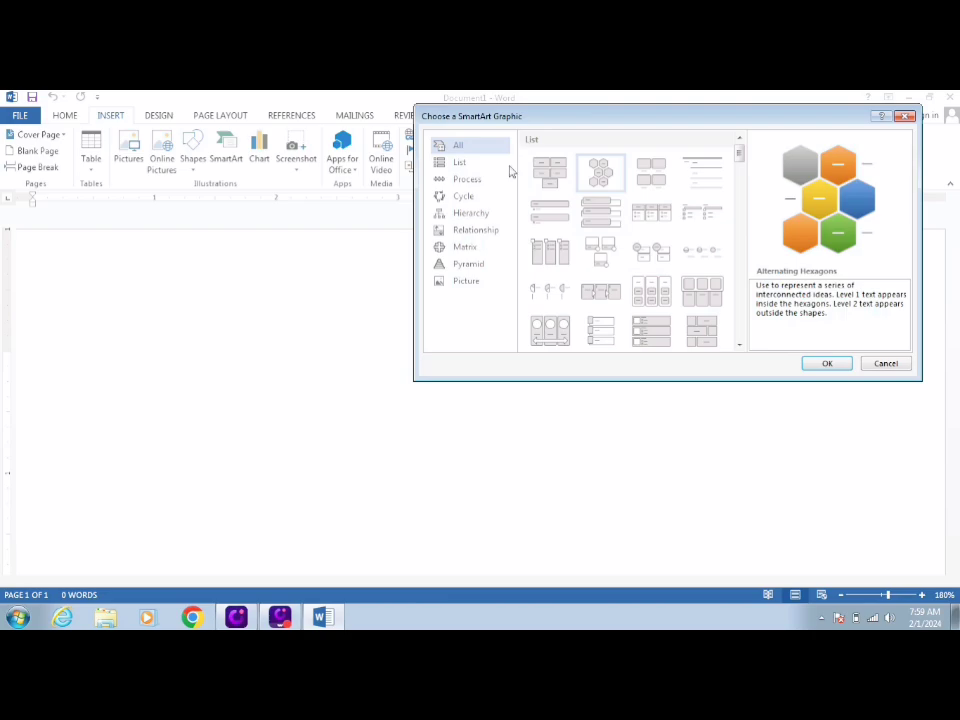
pyautogui.click(474, 195)
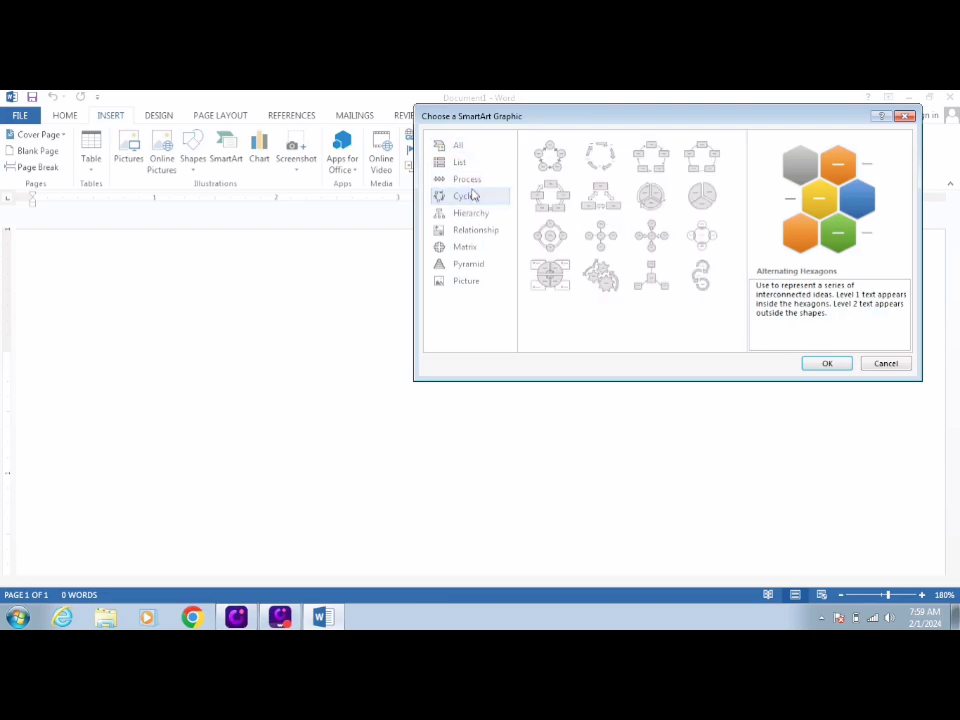
pyautogui.click(484, 234)
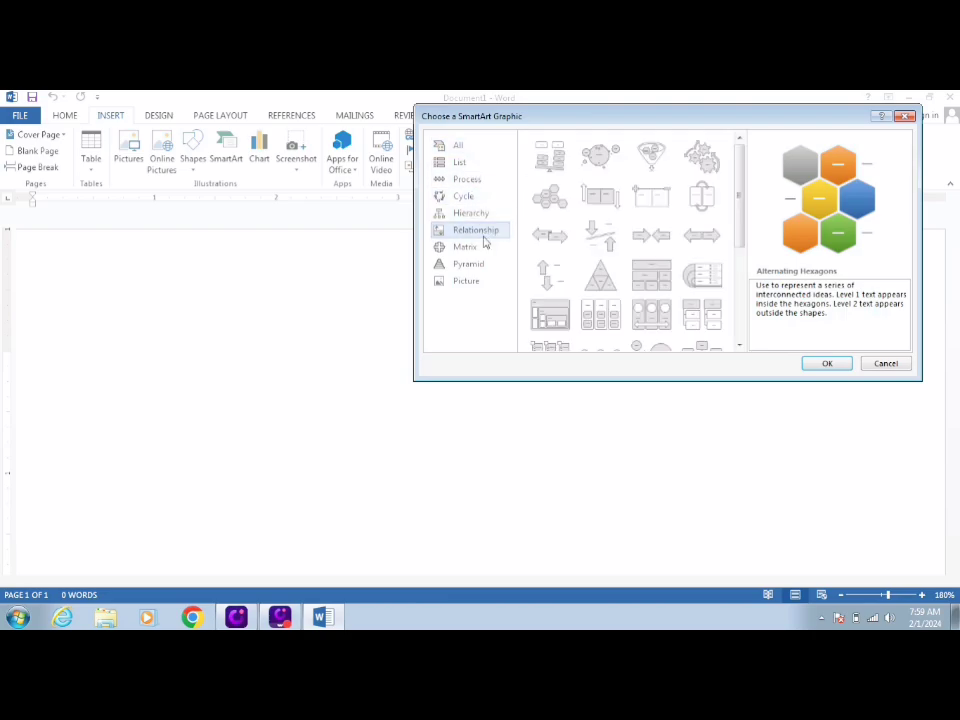
pyautogui.click(470, 166)
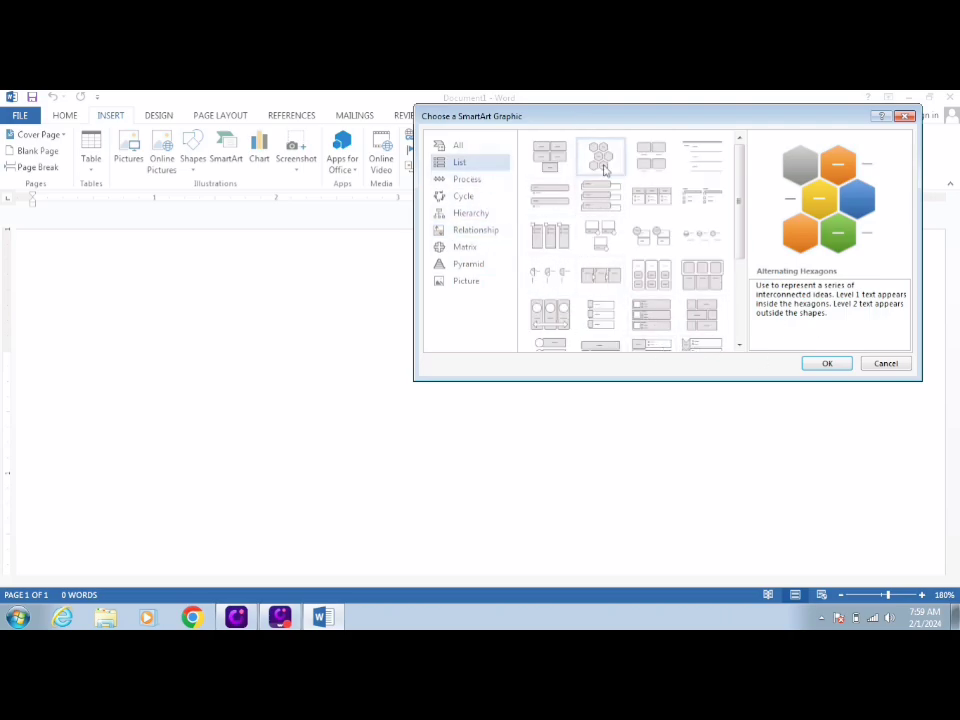
pyautogui.click(824, 365)
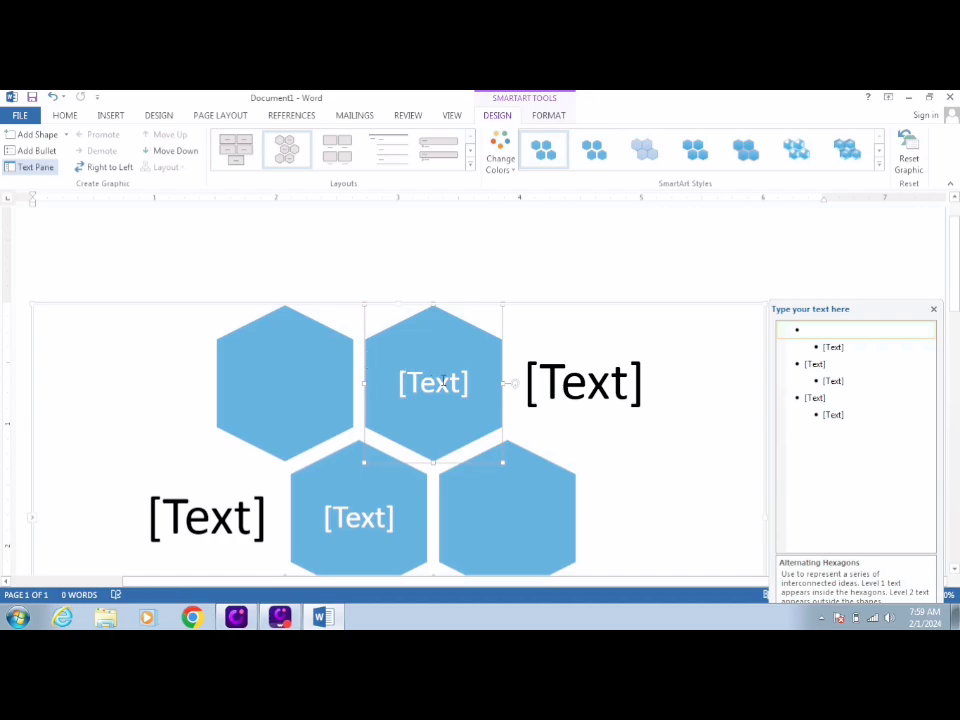
# - Hide the SmartArt text pane and show it again
pyautogui.click(299, 363)
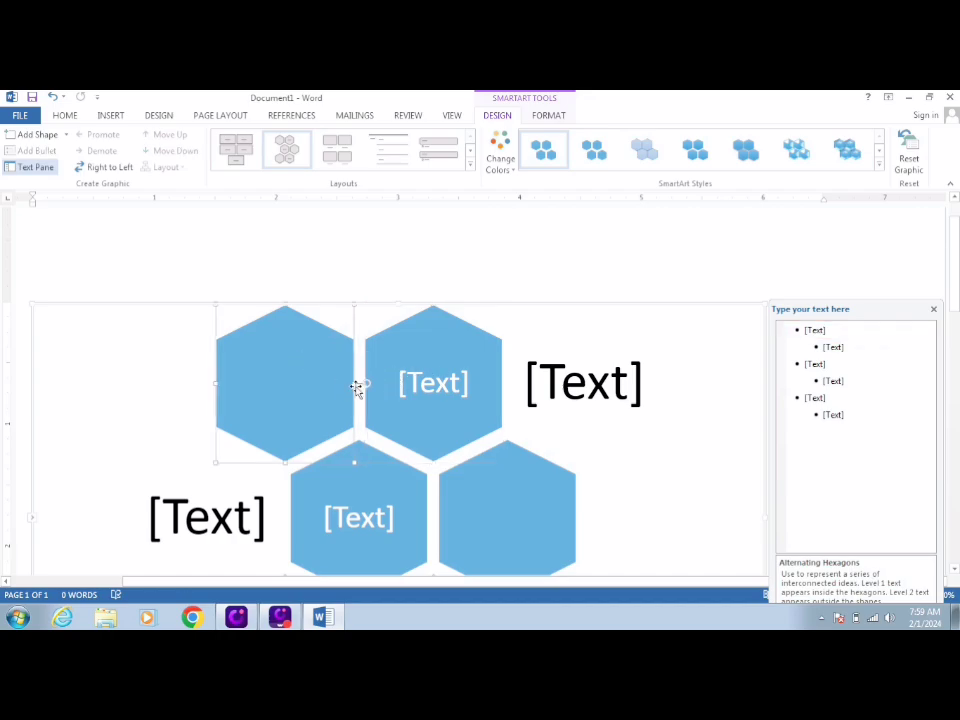
pyautogui.click(550, 116)
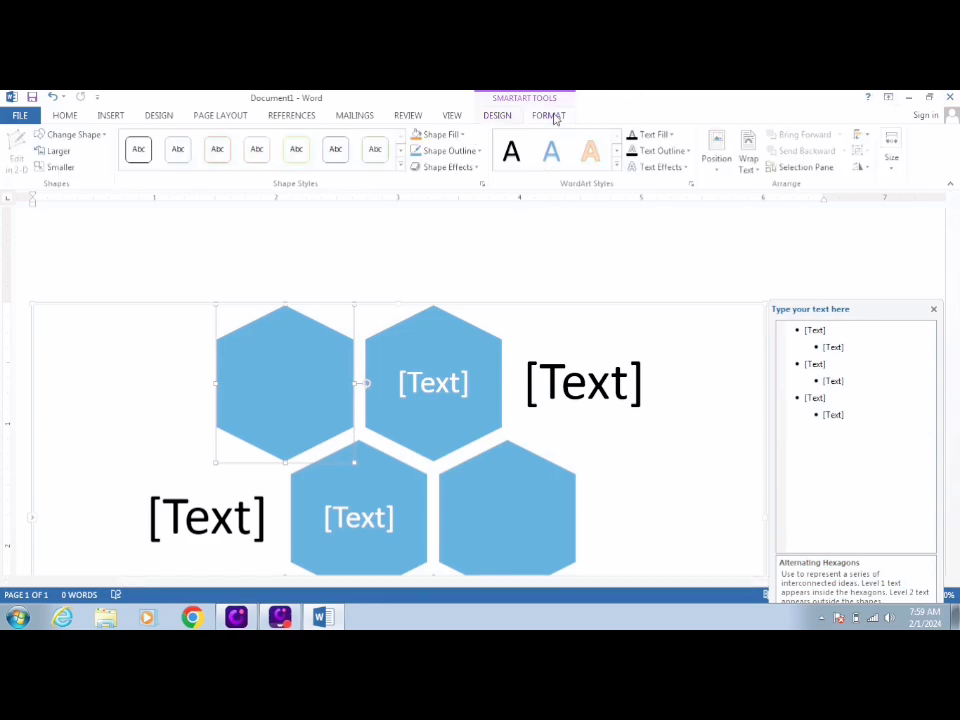
pyautogui.click(497, 116)
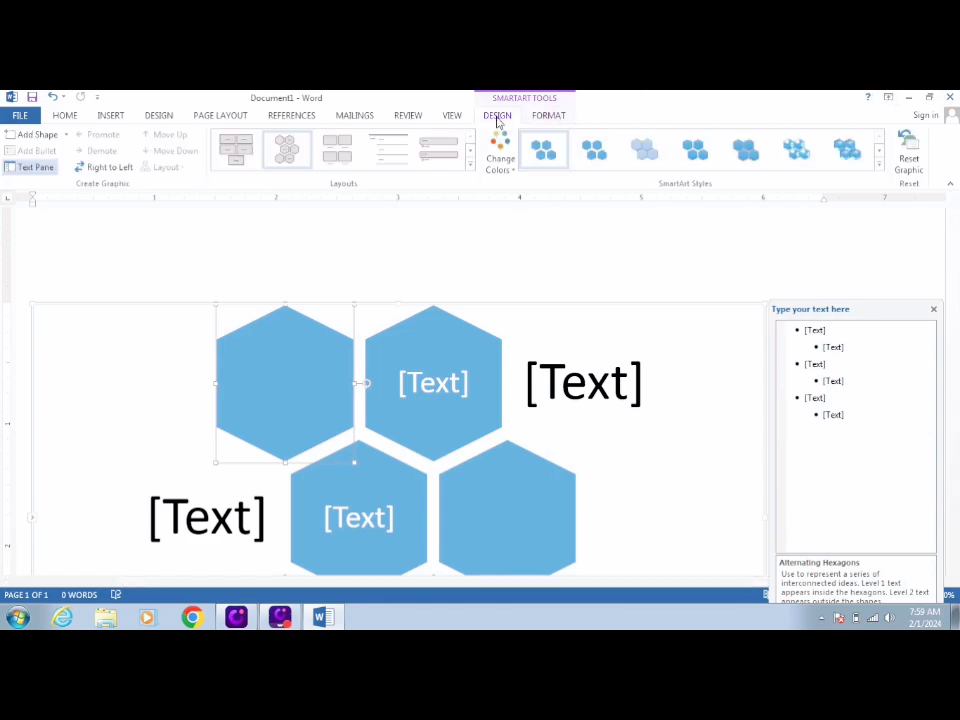
pyautogui.click(931, 313)
pyautogui.scroll(-3, 424, 319)
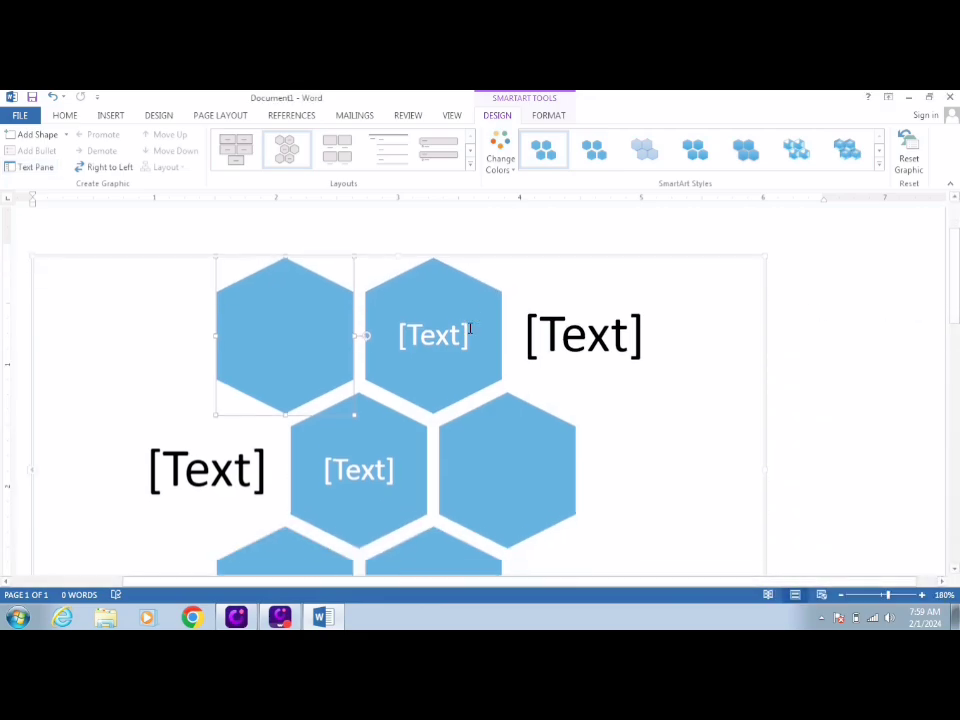
pyautogui.scroll(1, 424, 319)
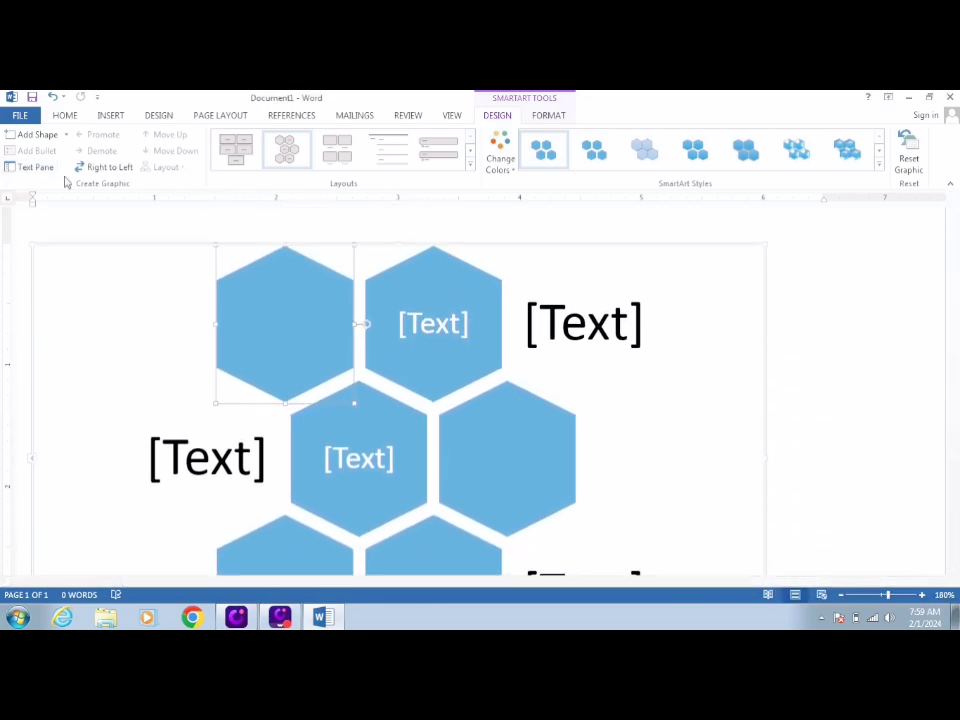
pyautogui.click(32, 167)
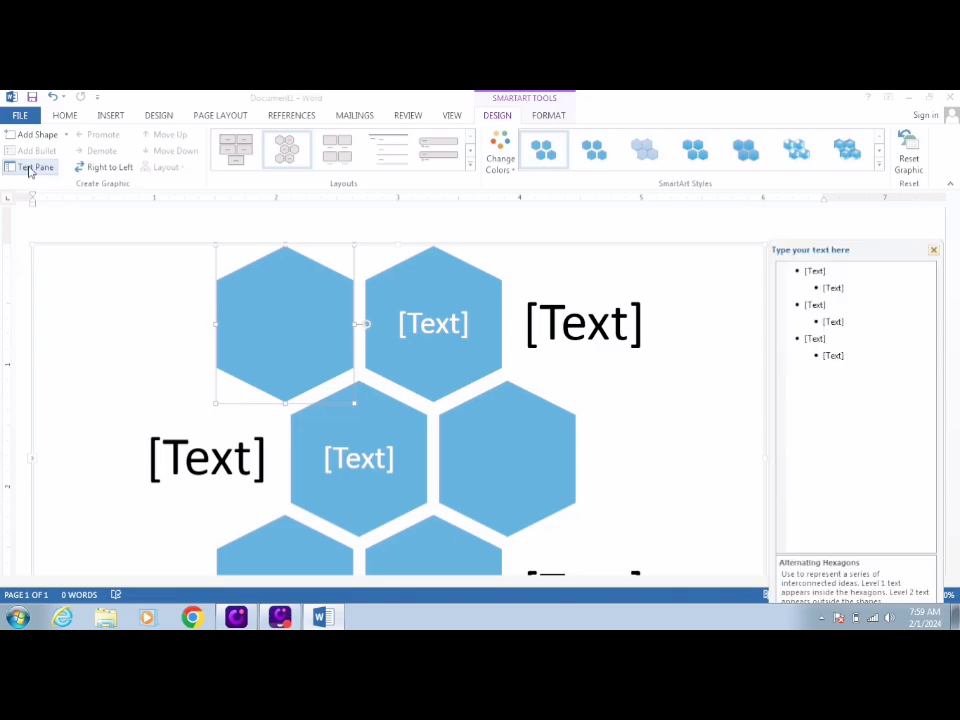
# - Enter "ranchi" as the first item of the SmartArt text and "jharkhand" as its sub-item
pyautogui.click(817, 271)
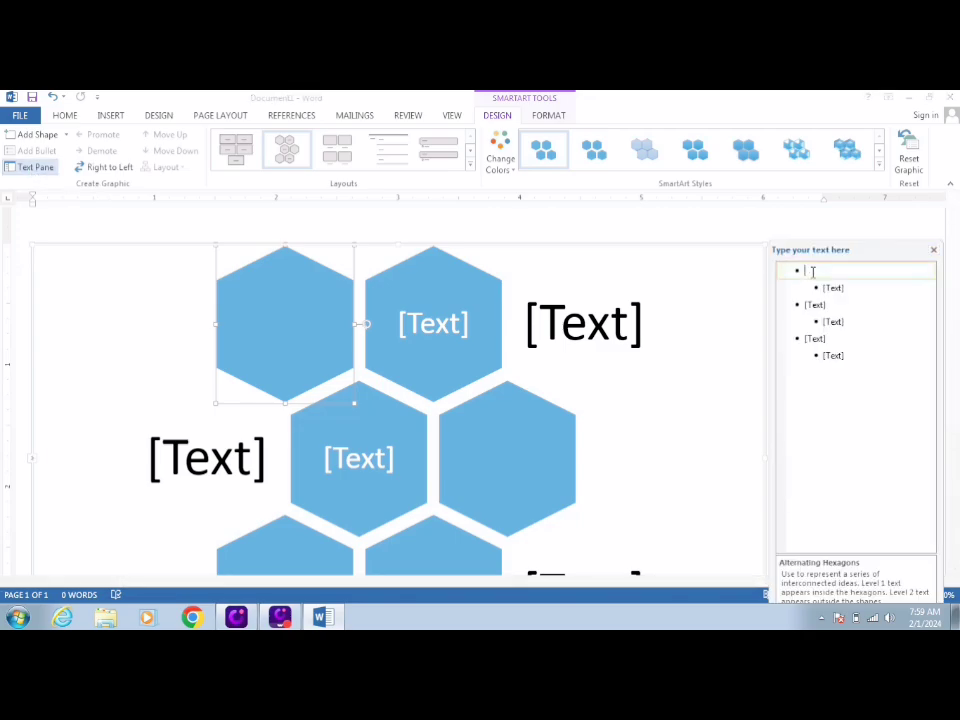
pyautogui.click(831, 287)
pyautogui.click(813, 304)
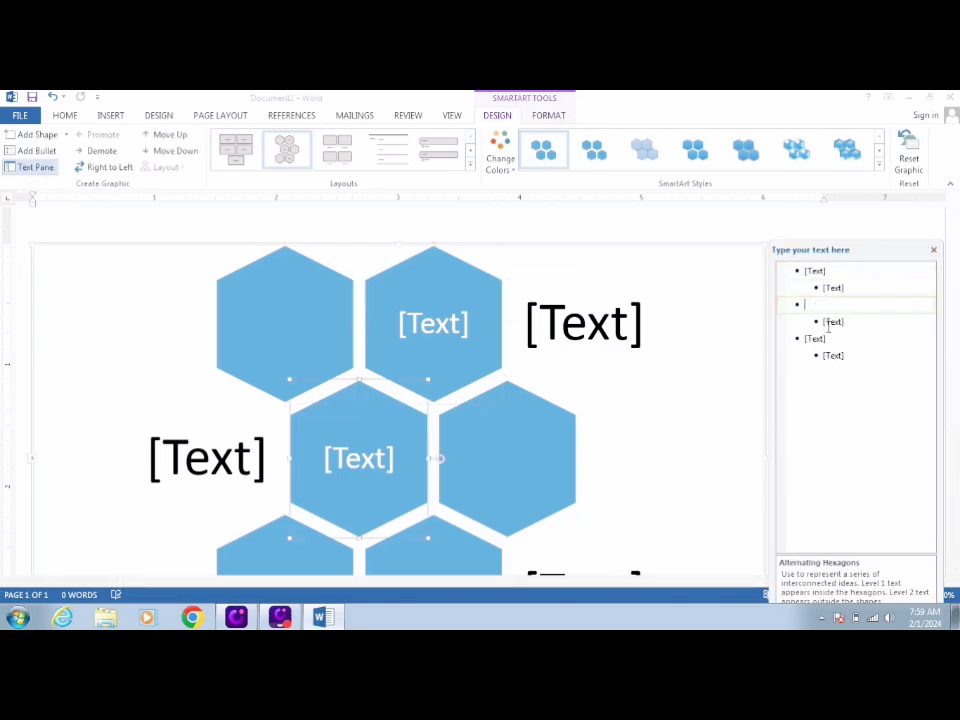
pyautogui.click(828, 322)
pyautogui.click(813, 270)
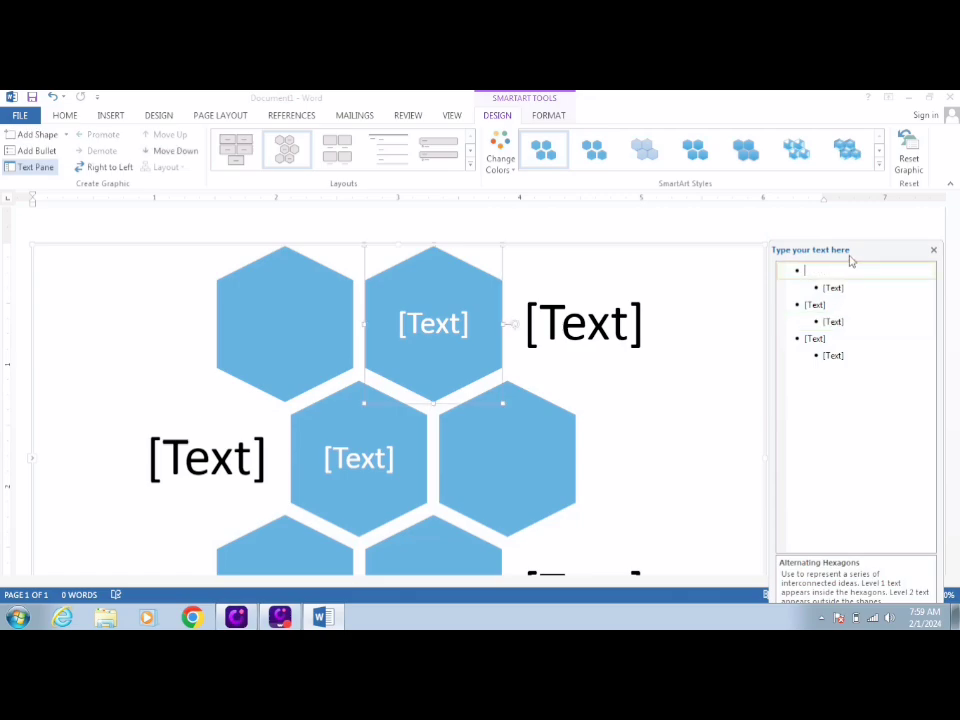
pyautogui.write('ranchi')
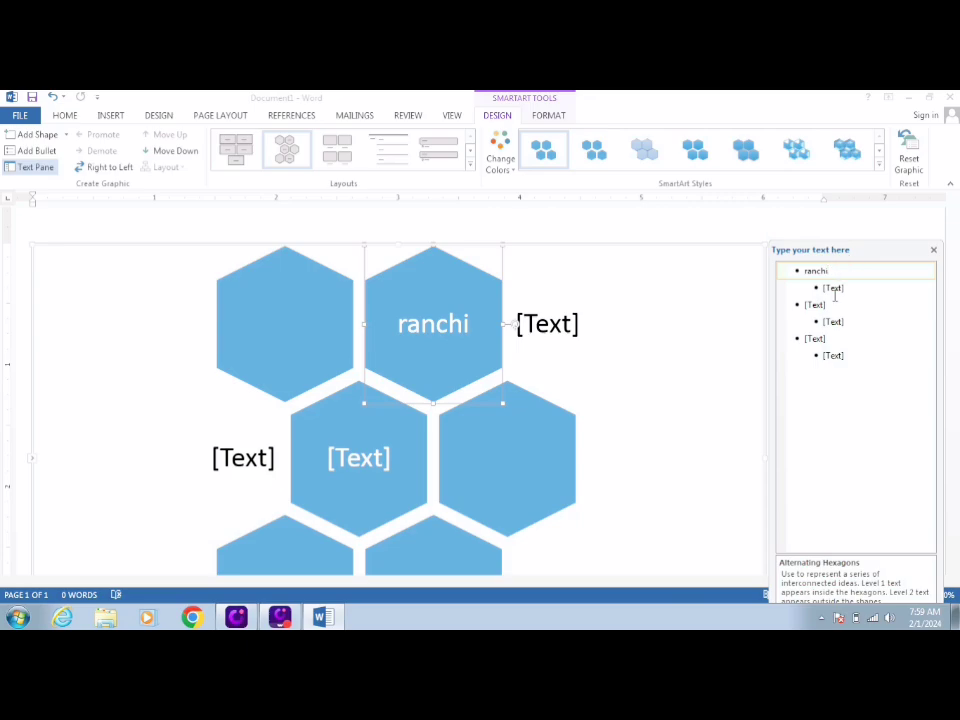
pyautogui.click(833, 288)
pyautogui.write('j')
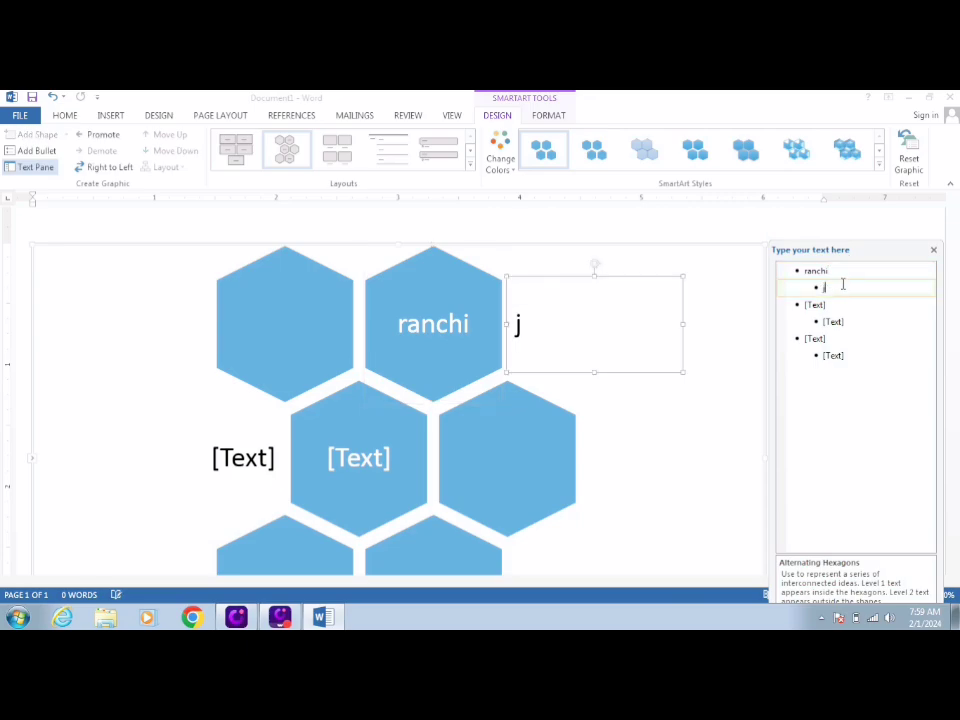
pyautogui.write('harkhand')
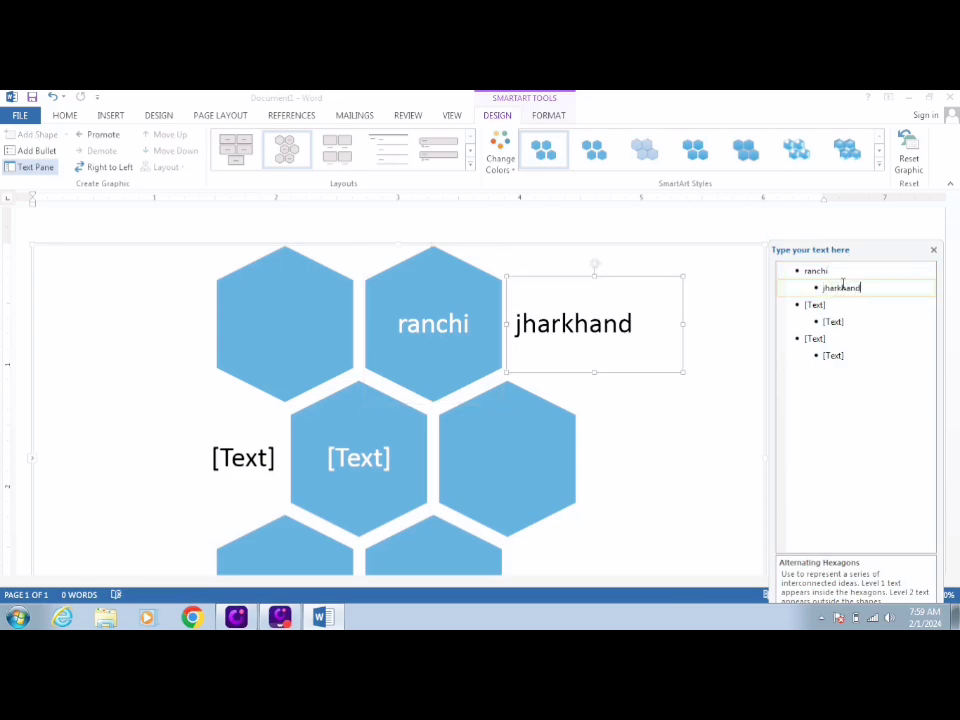
# - Enter "patna" as the second item of the SmartArt text and "bihar" as its sub-item
pyautogui.click(815, 306)
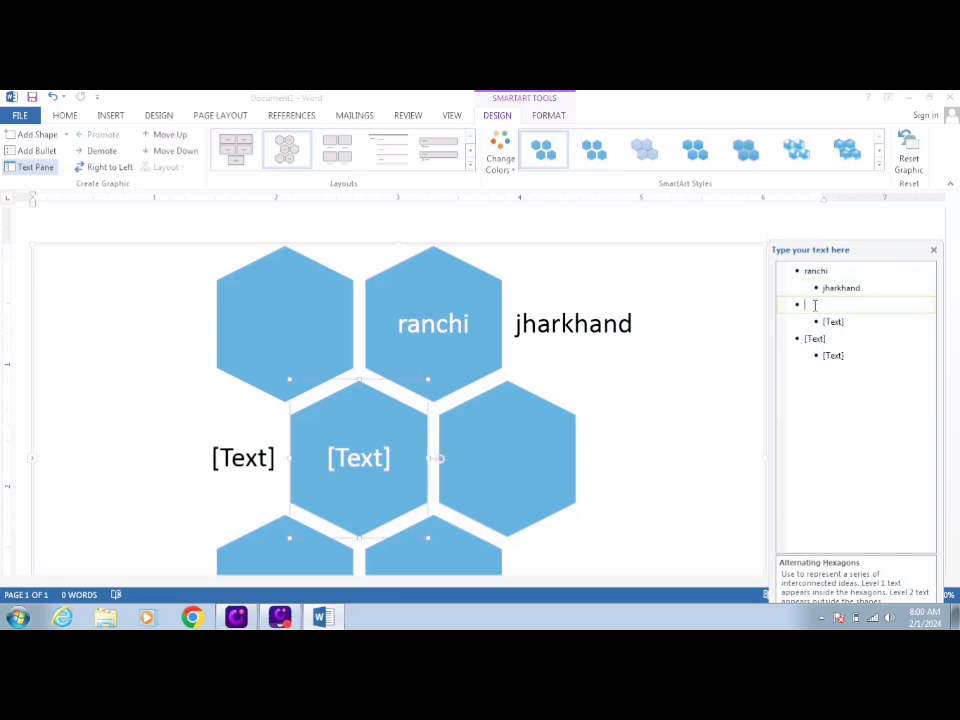
pyautogui.write('patna')
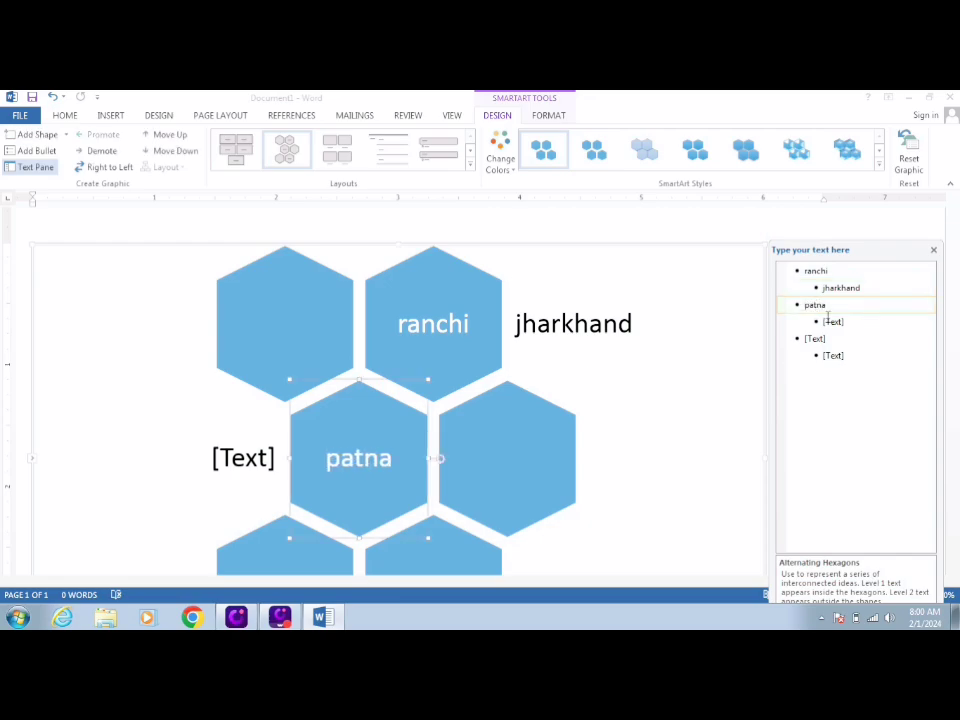
pyautogui.click(826, 322)
pyautogui.write('bihar')
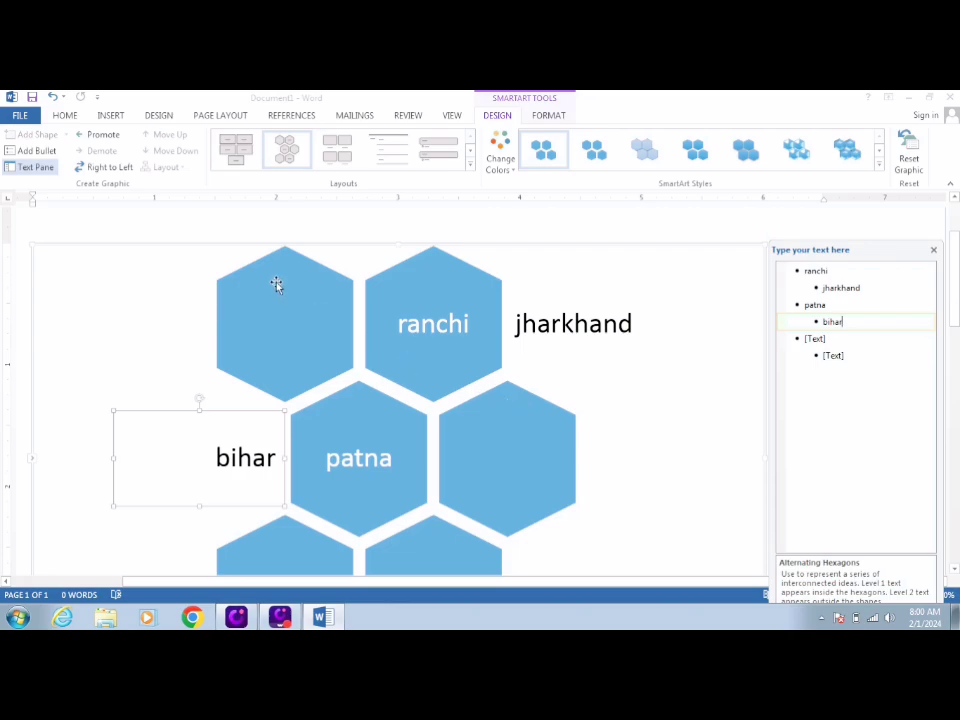
# - Flip the graphic's direction and back, and try the Basic Block List, Picture Caption List and Lined List layouts
pyautogui.click(105, 168)
pyautogui.click(105, 168)
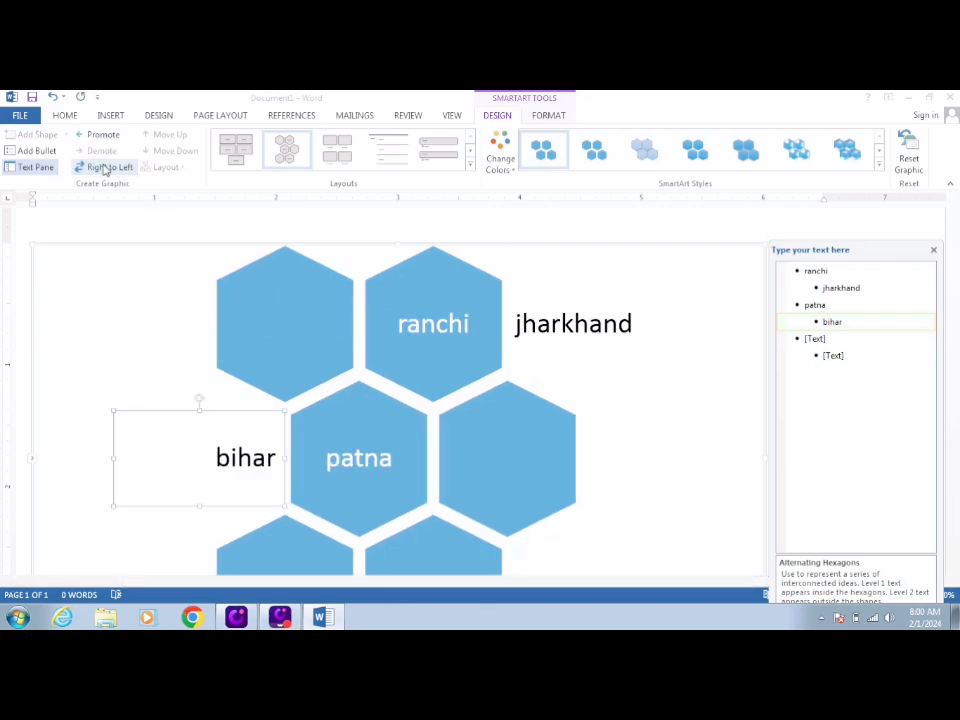
pyautogui.click(228, 155)
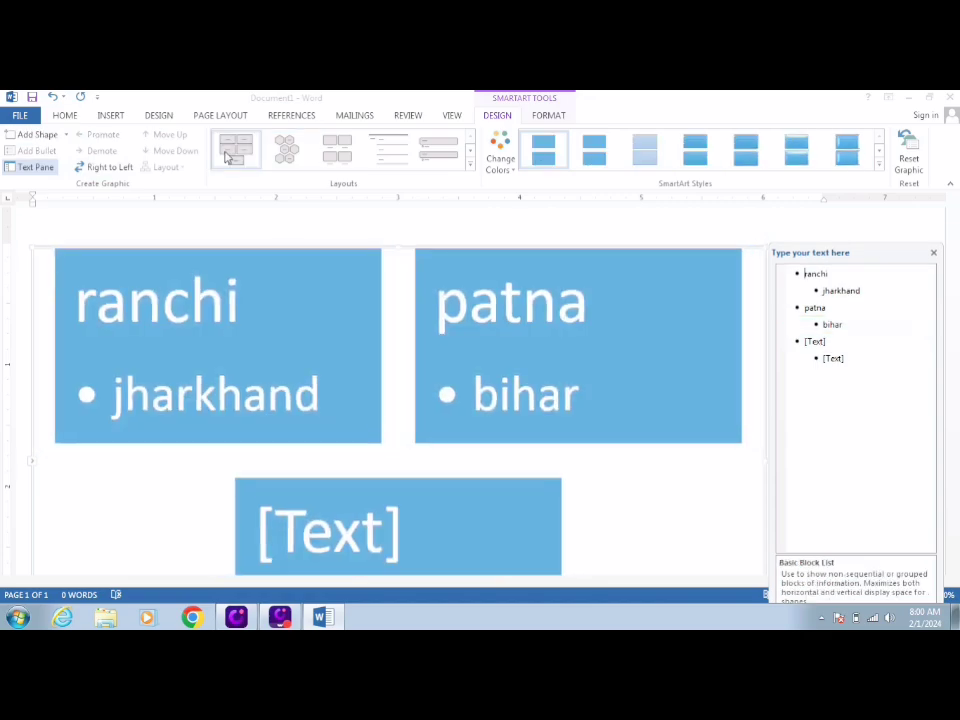
pyautogui.click(328, 160)
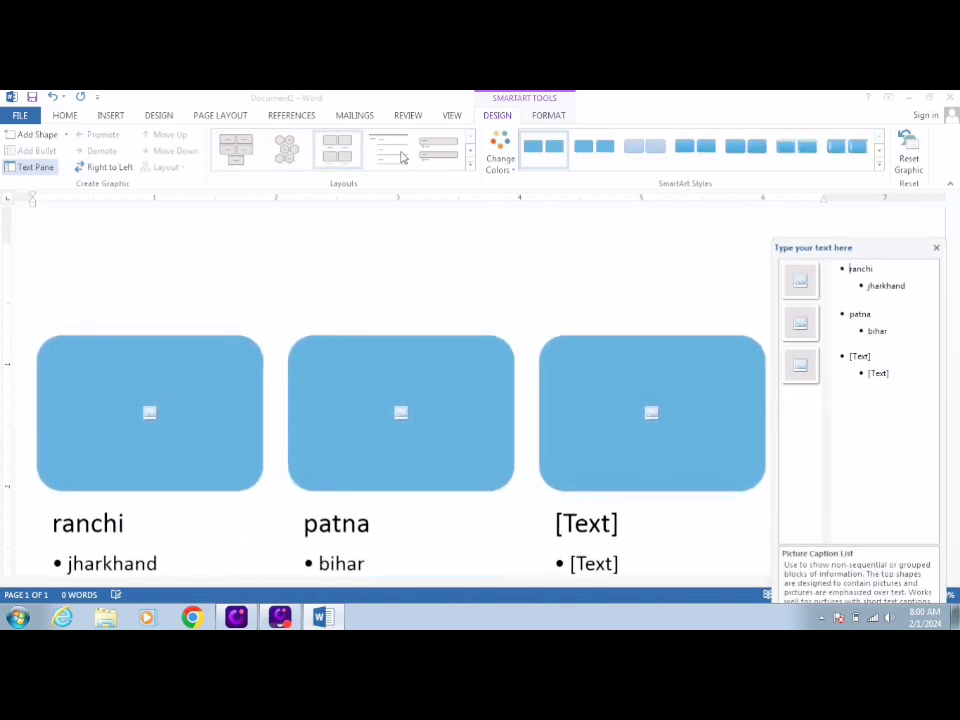
pyautogui.click(401, 155)
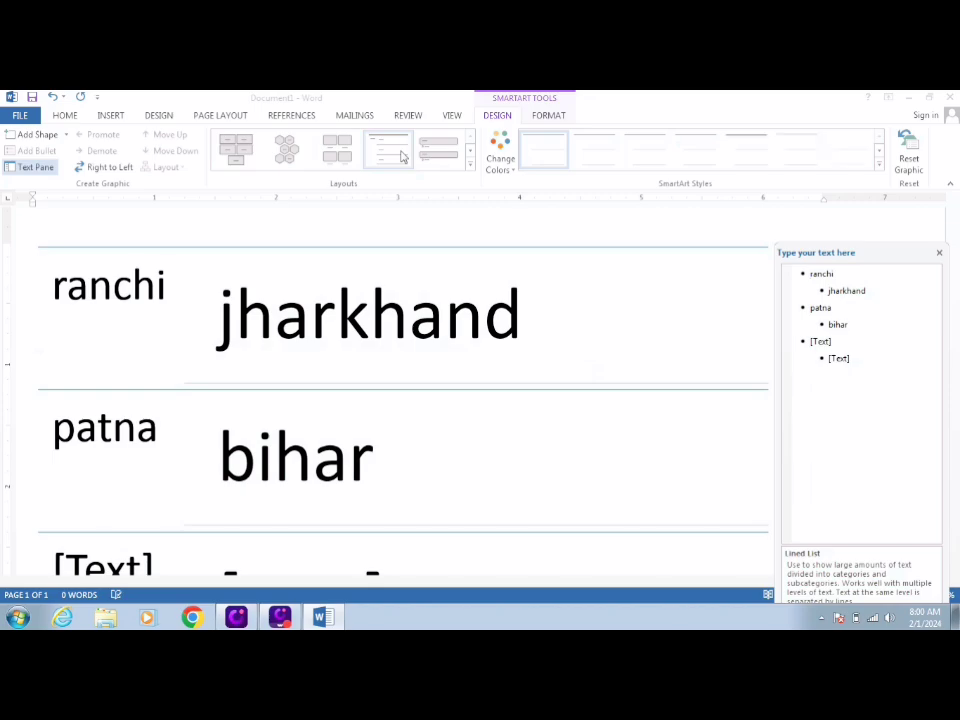
# - Change the SmartArt layout to Vertical Picture Accent List
pyautogui.click(469, 167)
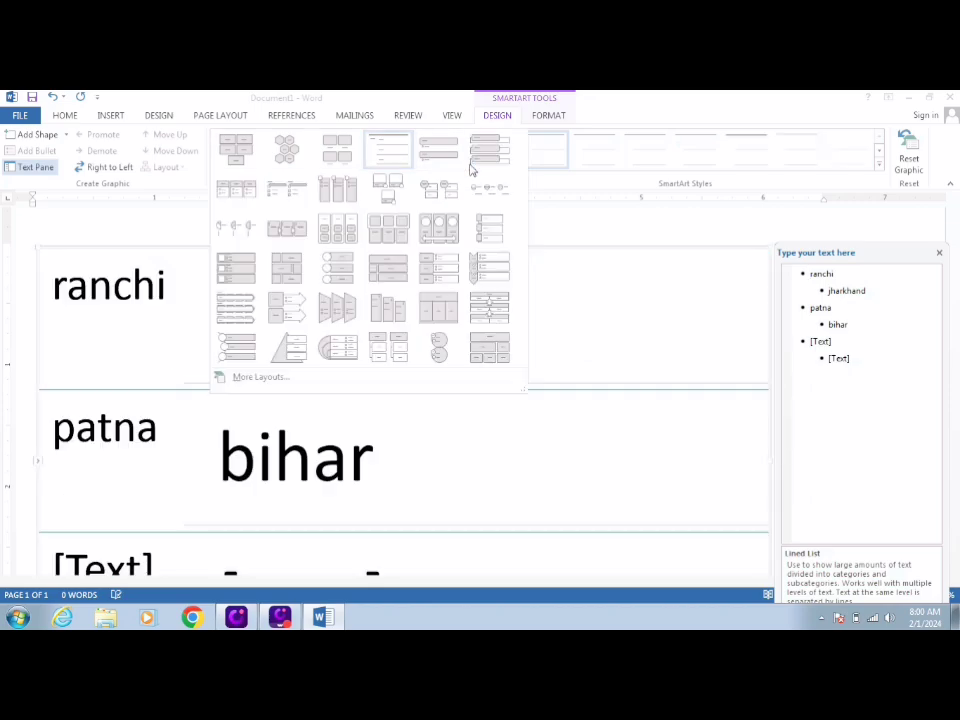
pyautogui.click(340, 268)
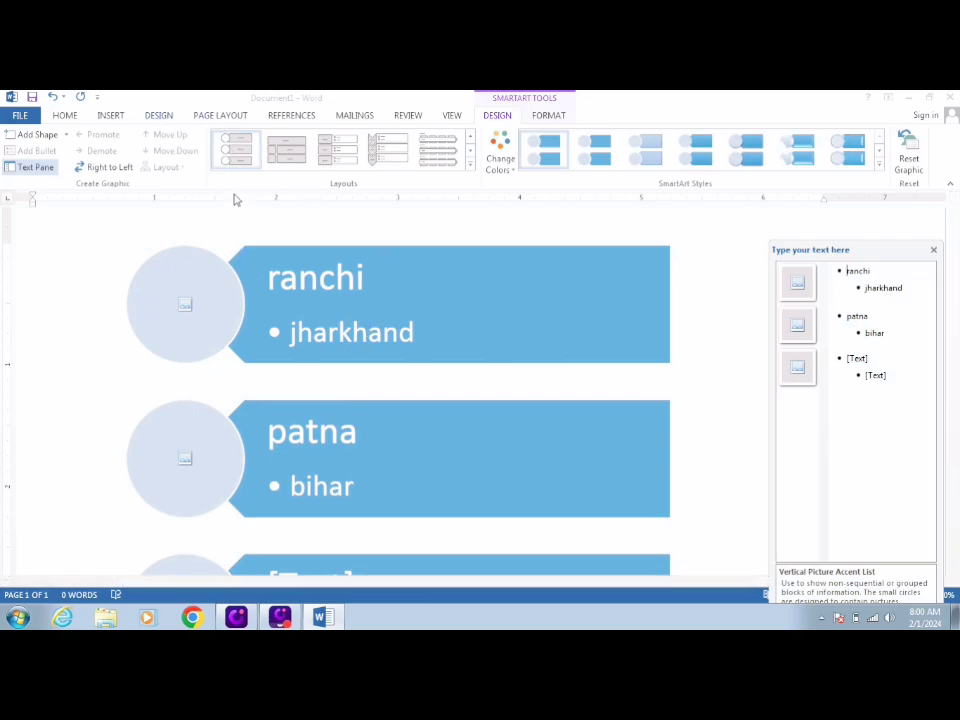
pyautogui.click(296, 245)
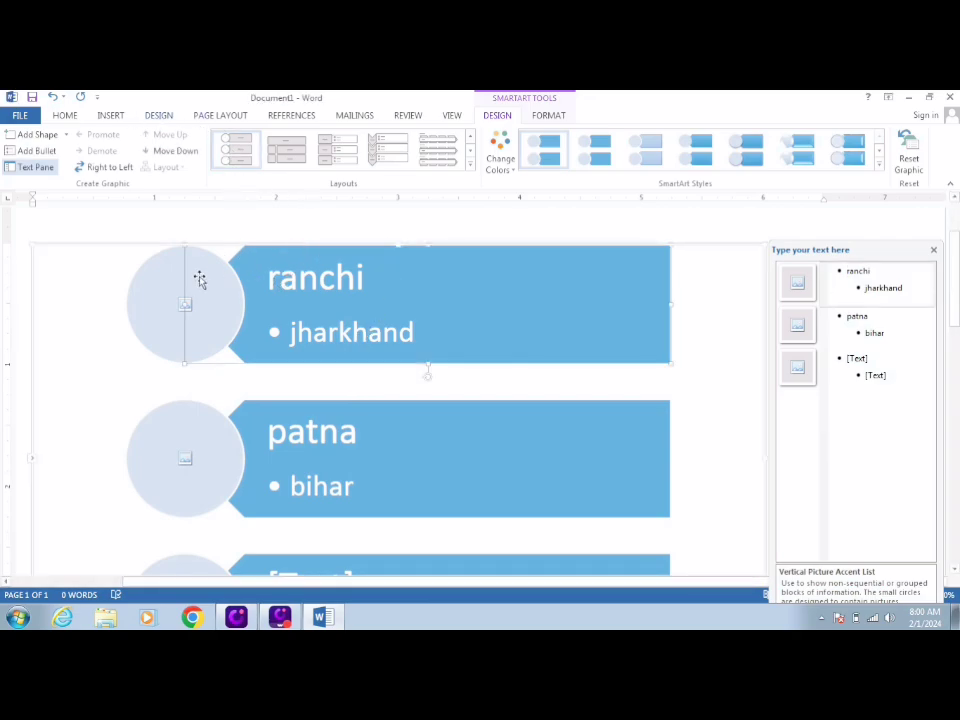
# - Insert the Penguins picture from the Sample Pictures folder into the circle beside "ranchi", working offline
pyautogui.click(177, 301)
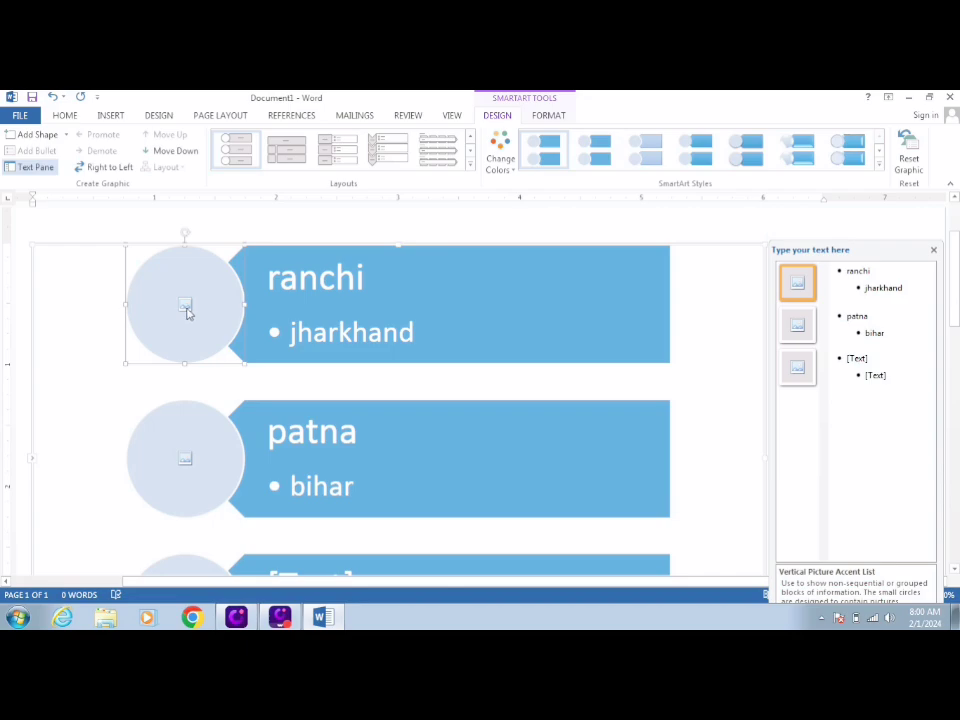
pyautogui.click(185, 307)
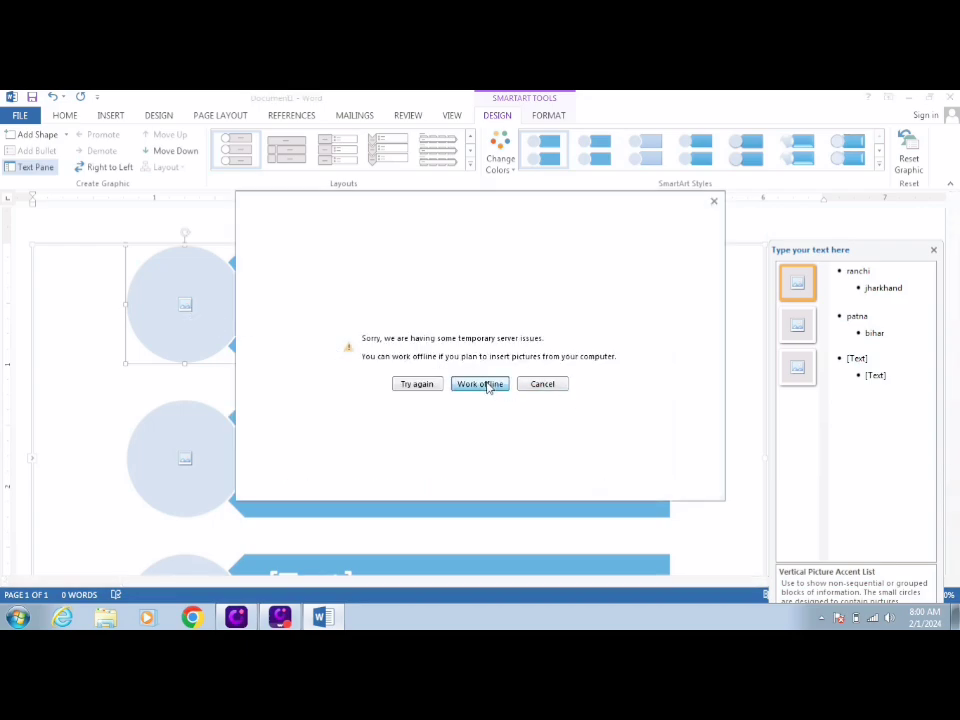
pyautogui.click(485, 383)
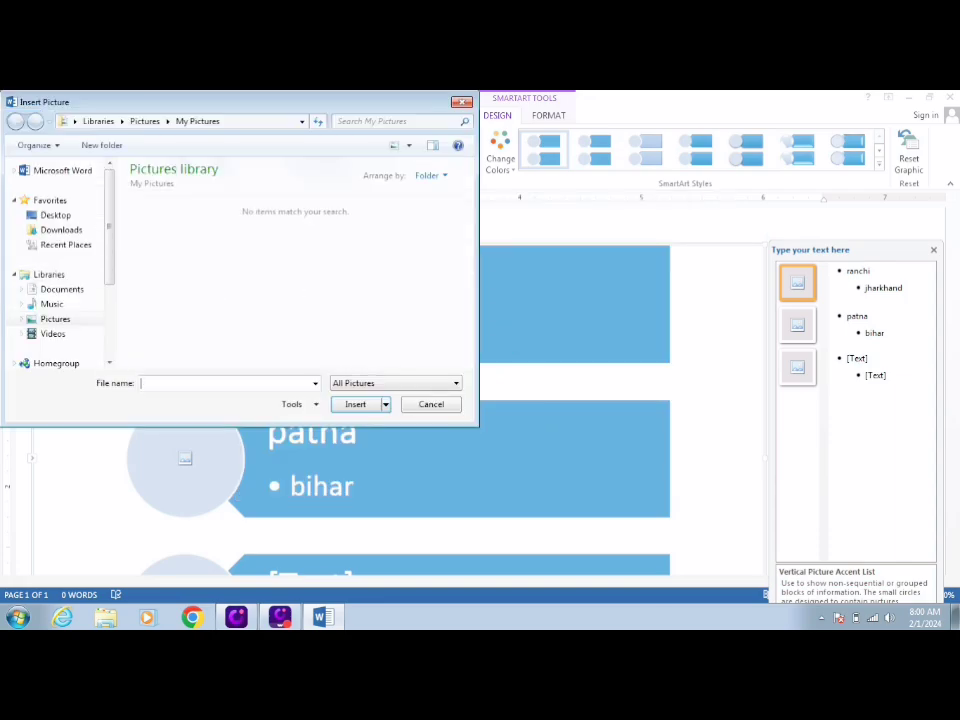
pyautogui.click(64, 318)
pyautogui.doubleClick(150, 265)
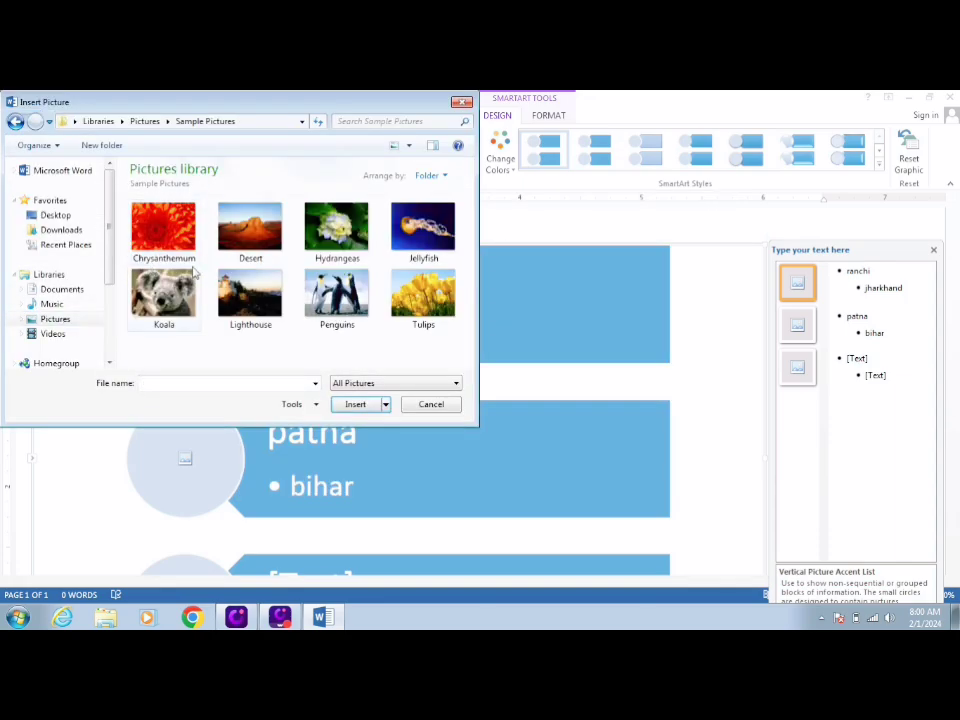
pyautogui.doubleClick(338, 296)
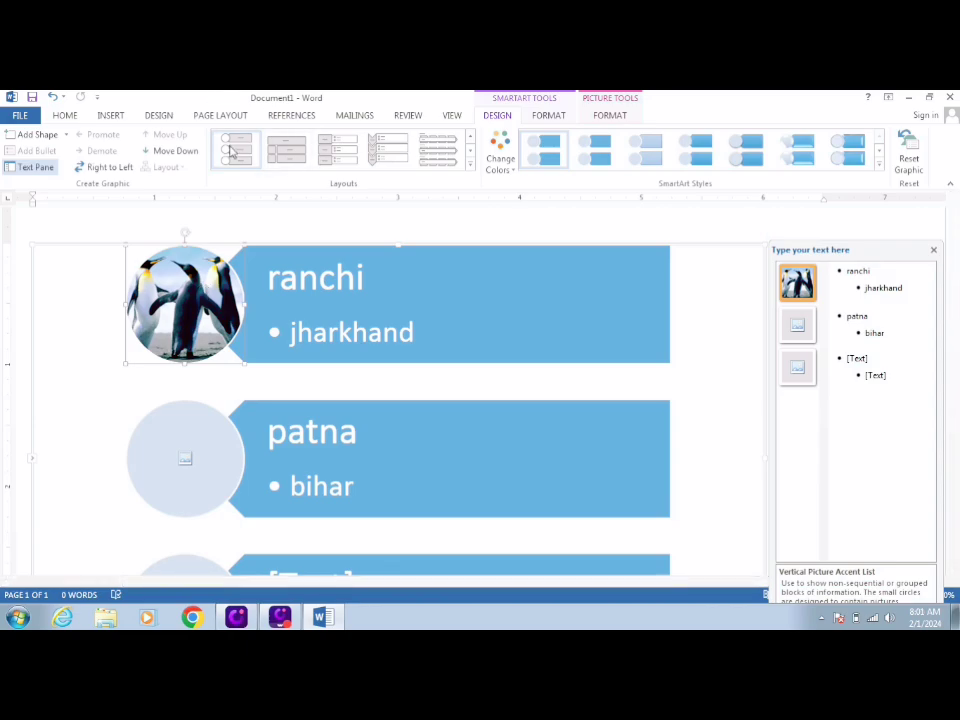
# - Move the "ranchi" item with its picture down one place and back up
pyautogui.click(172, 151)
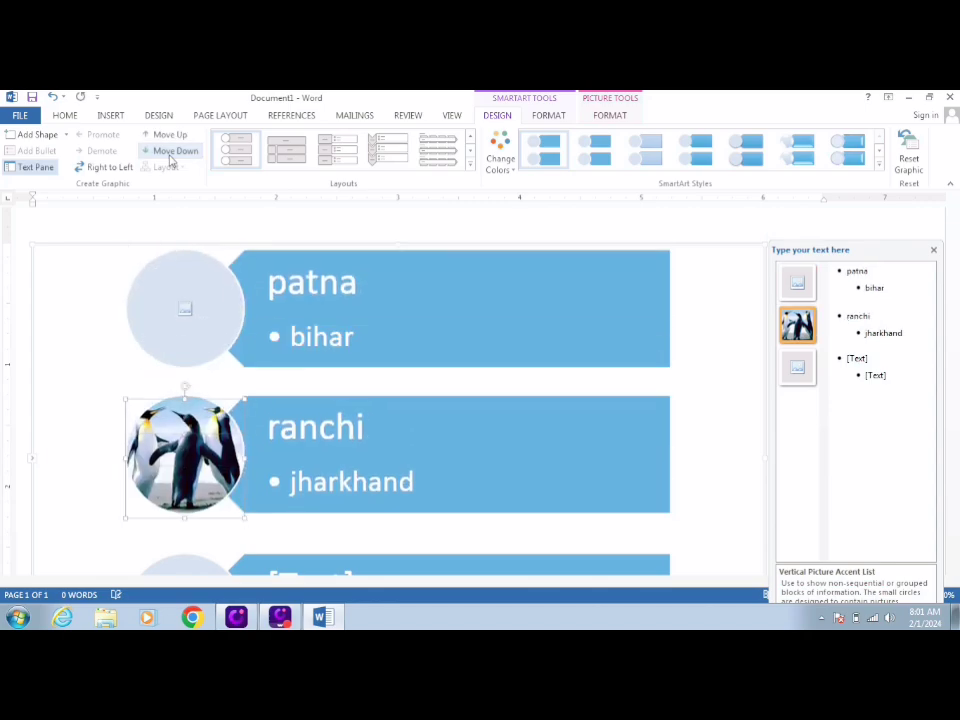
pyautogui.click(181, 134)
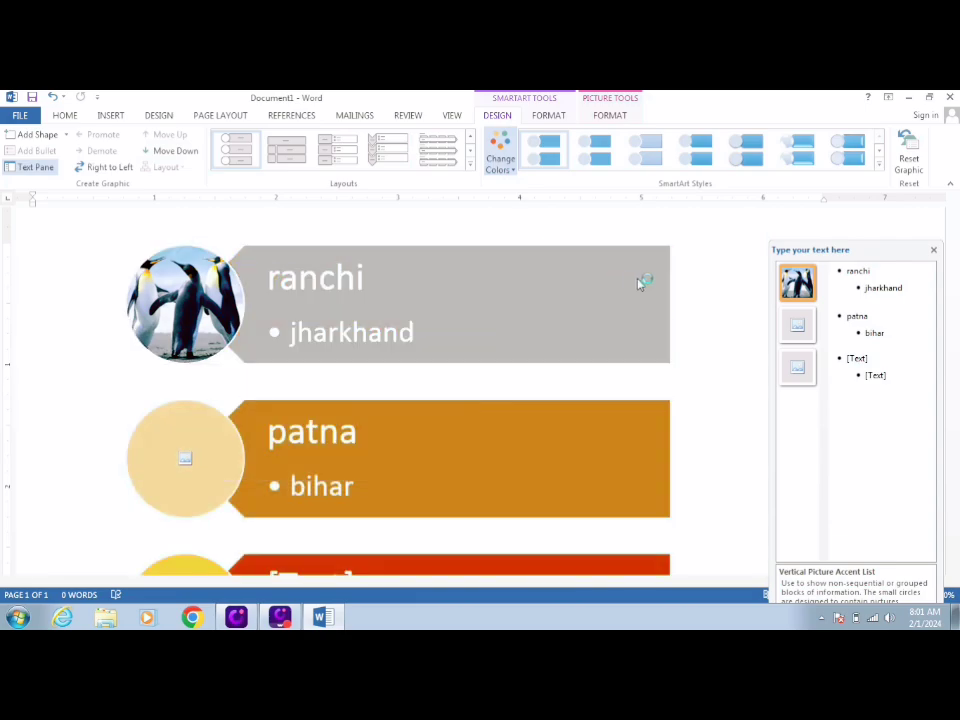
# - Recolor the SmartArt graphic with a multicolor variation giving yellow, green and blue bars
pyautogui.click(646, 283)
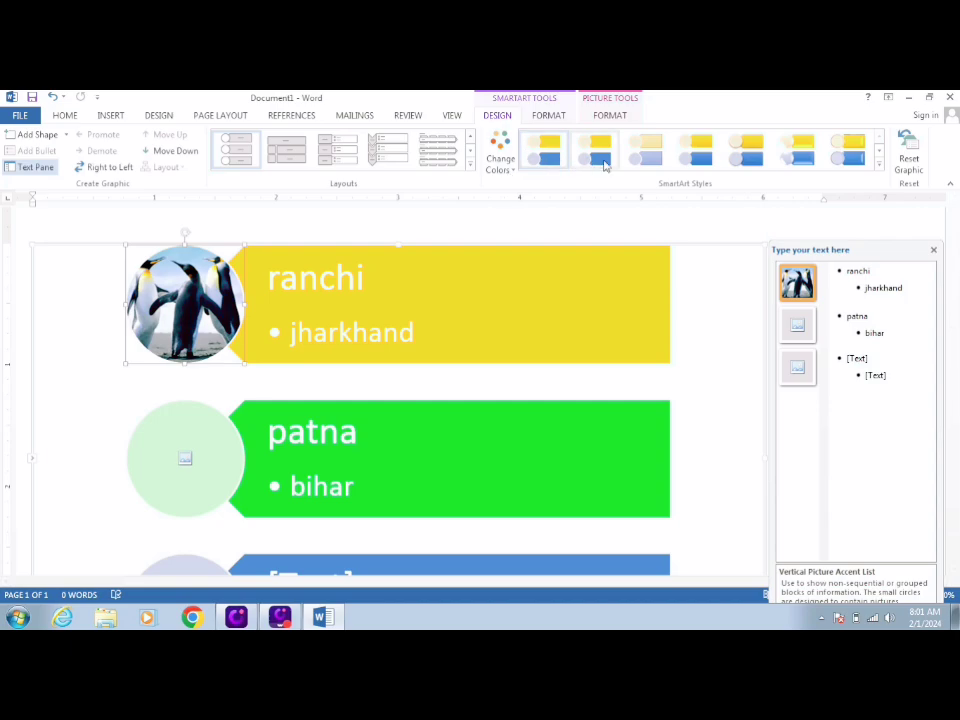
# - Try several 3-D SmartArt styles on the whole graphic
pyautogui.click(878, 170)
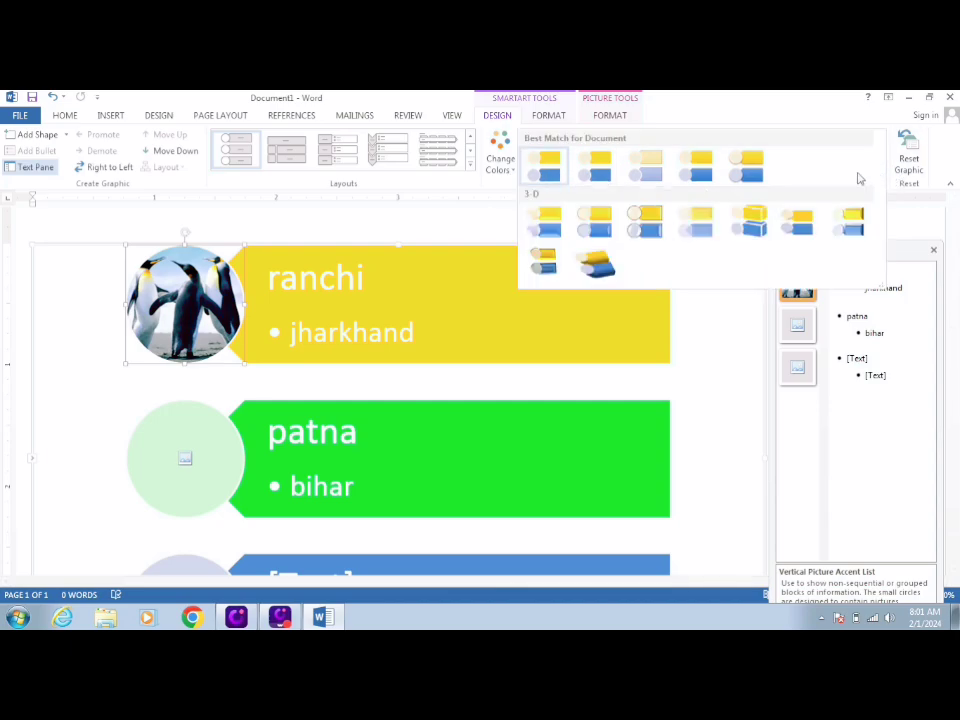
pyautogui.click(594, 263)
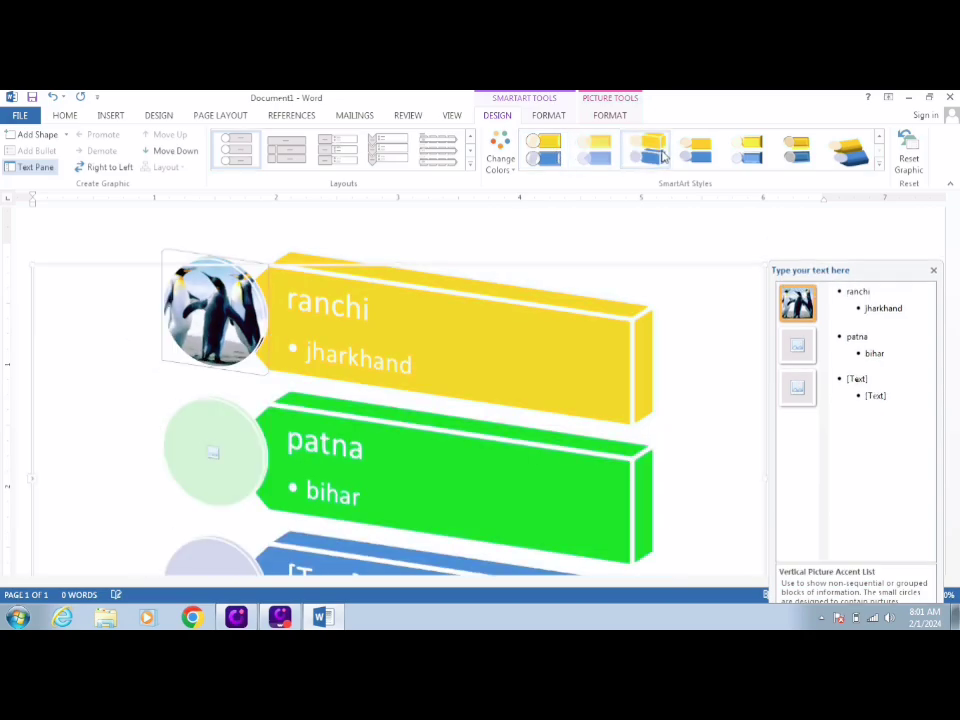
pyautogui.click(716, 156)
pyautogui.click(795, 158)
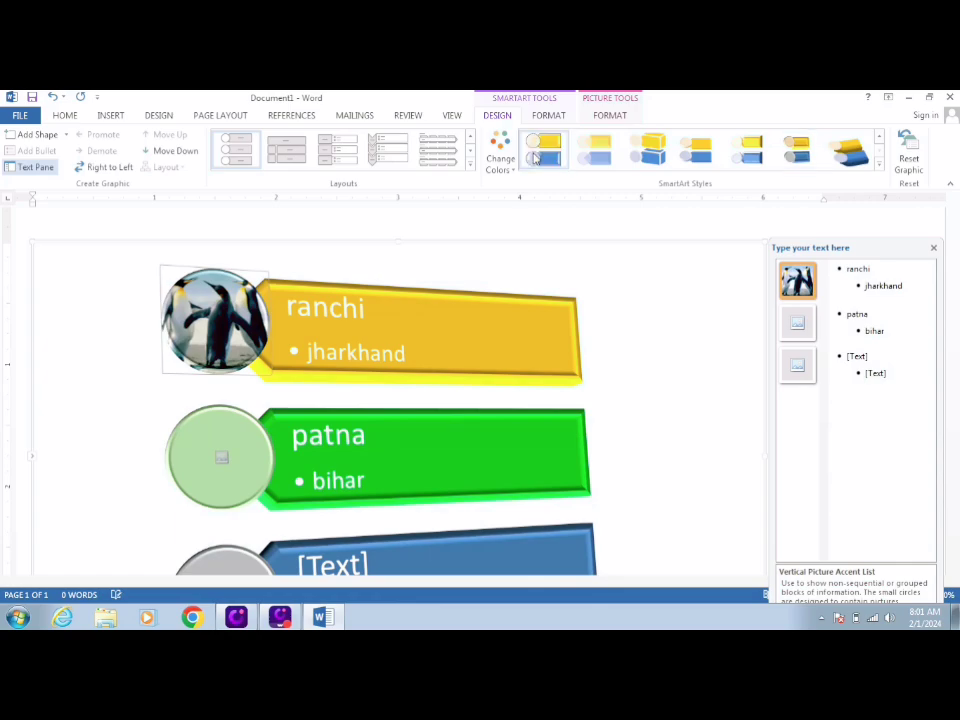
pyautogui.click(538, 158)
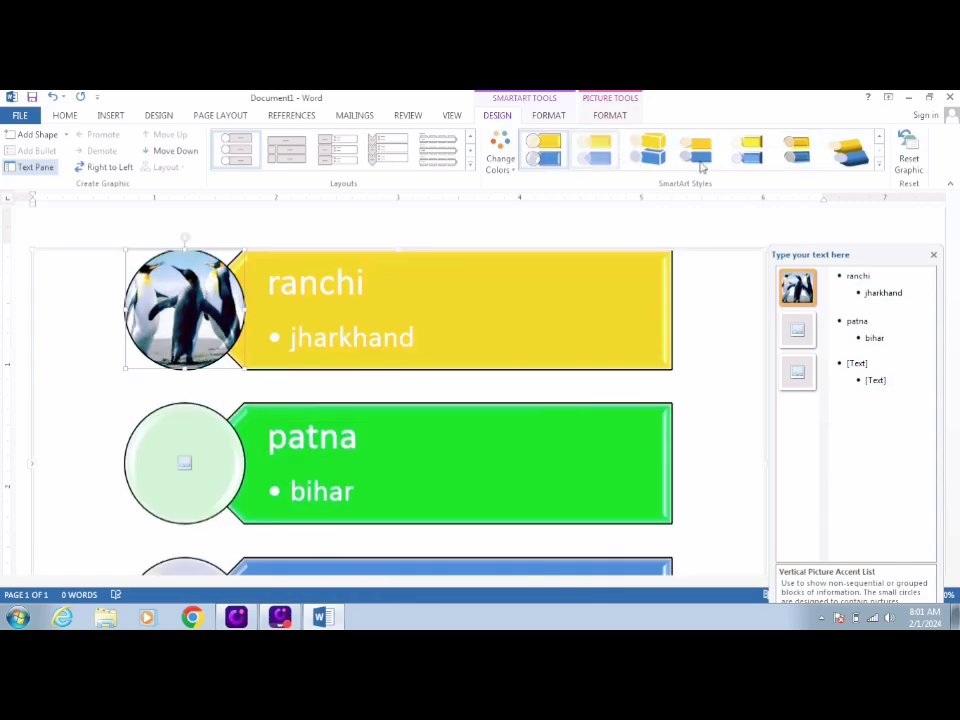
# - Reset the SmartArt graphic's formatting and change the shape of the "ranchi" bar to a hexagon
pyautogui.click(909, 170)
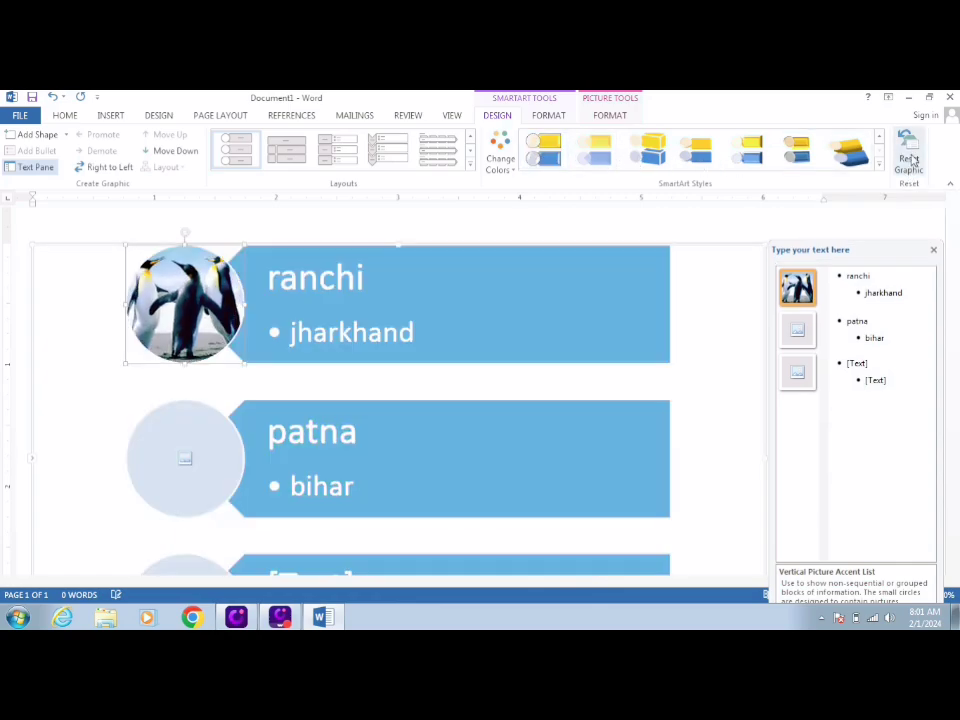
pyautogui.click(475, 305)
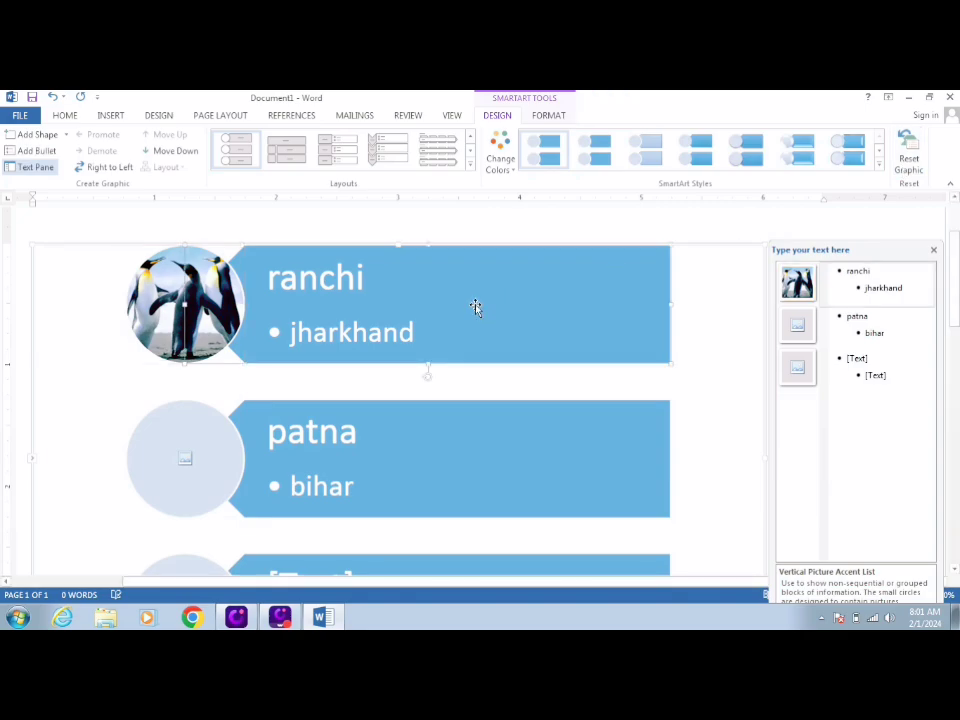
pyautogui.click(563, 116)
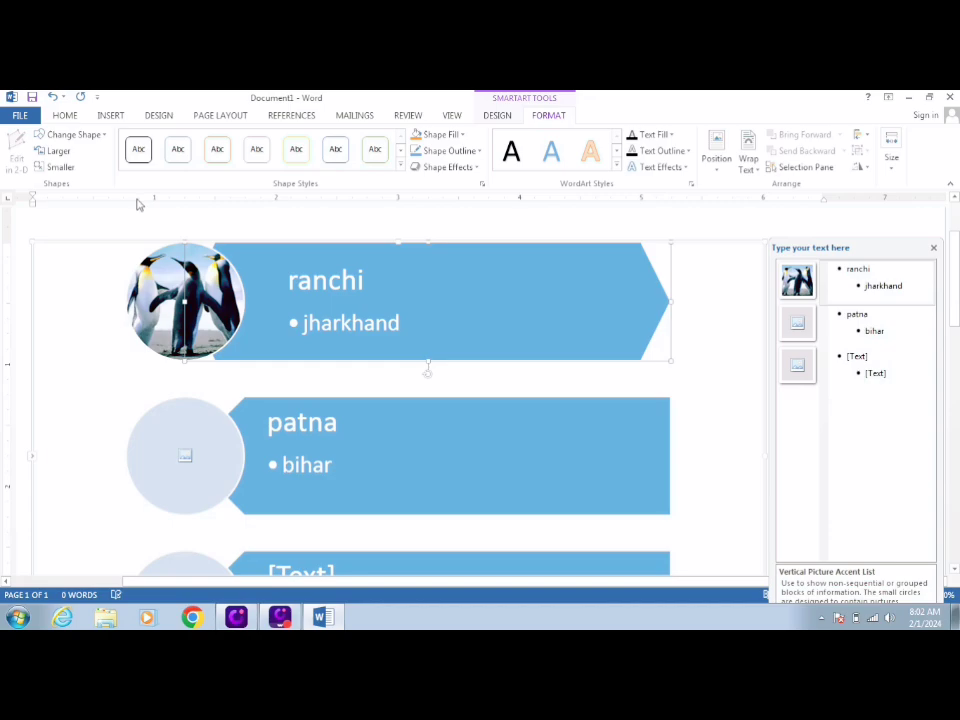
# - Enlarge the "ranchi" bar by two steps and shrink it by three steps
pyautogui.click(58, 151)
pyautogui.click(69, 158)
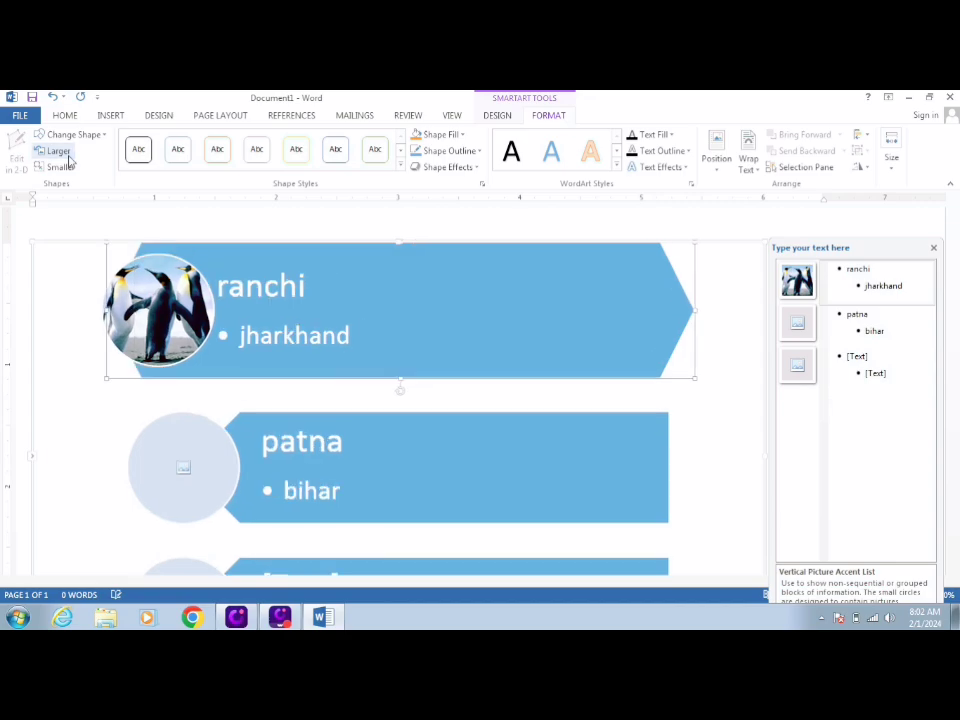
pyautogui.click(61, 168)
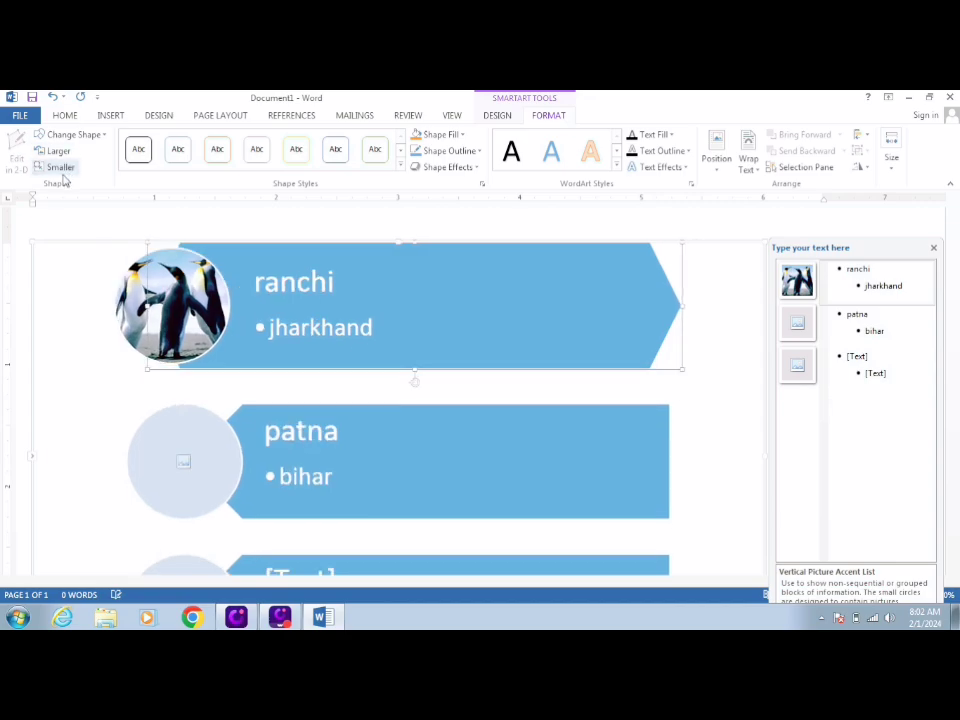
pyautogui.click(61, 168)
pyautogui.click(61, 168)
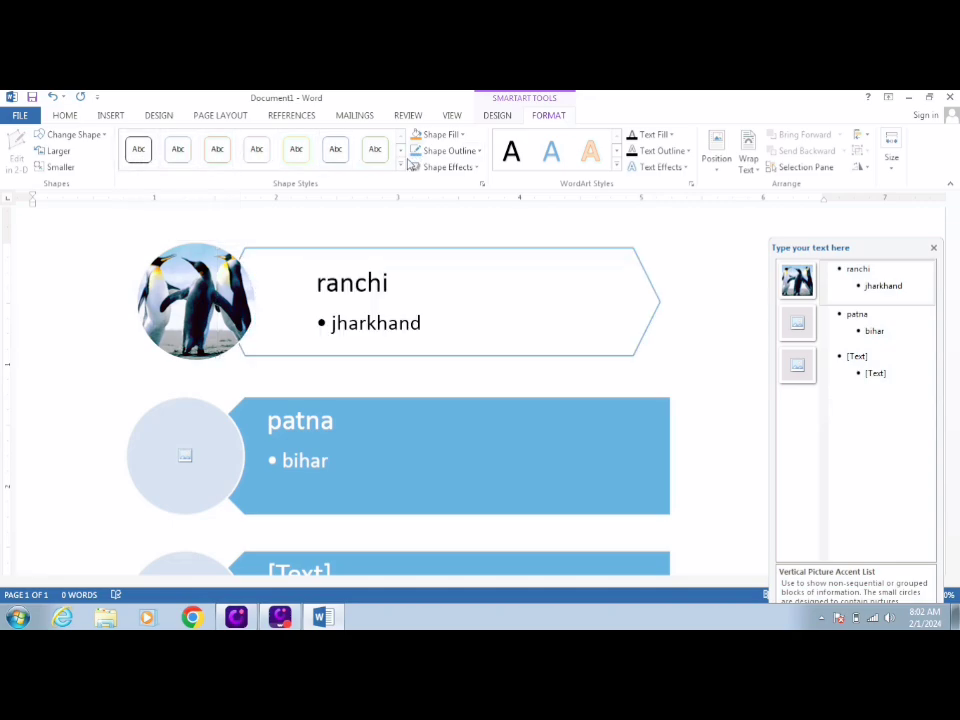
# - Apply the light green gradient shape style to the "ranchi" bar and the blue WordArt style to its text
pyautogui.click(400, 167)
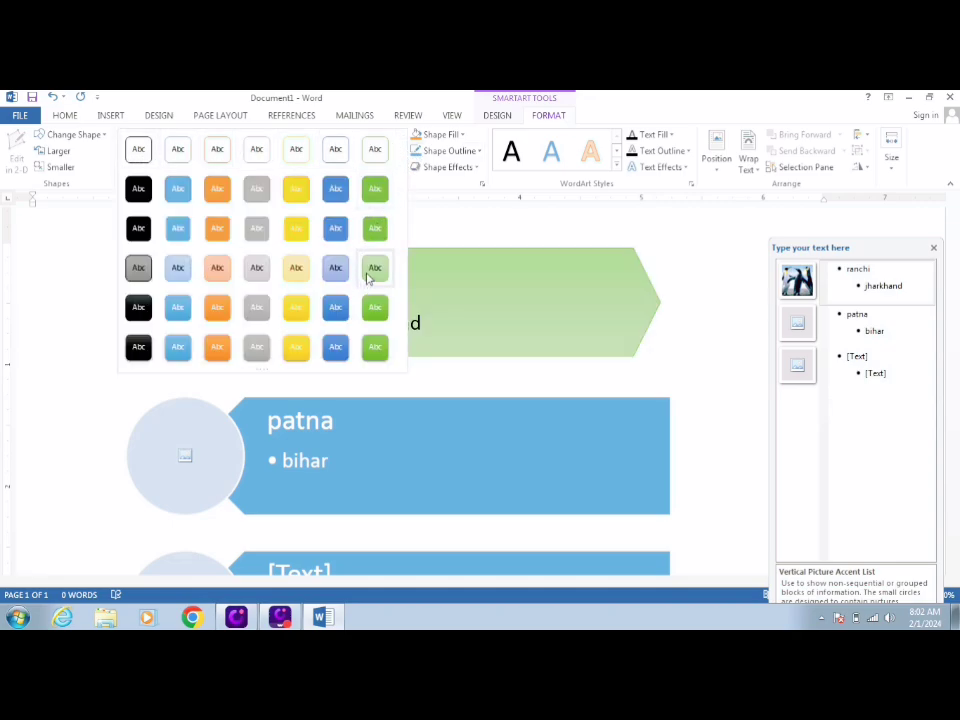
pyautogui.click(374, 268)
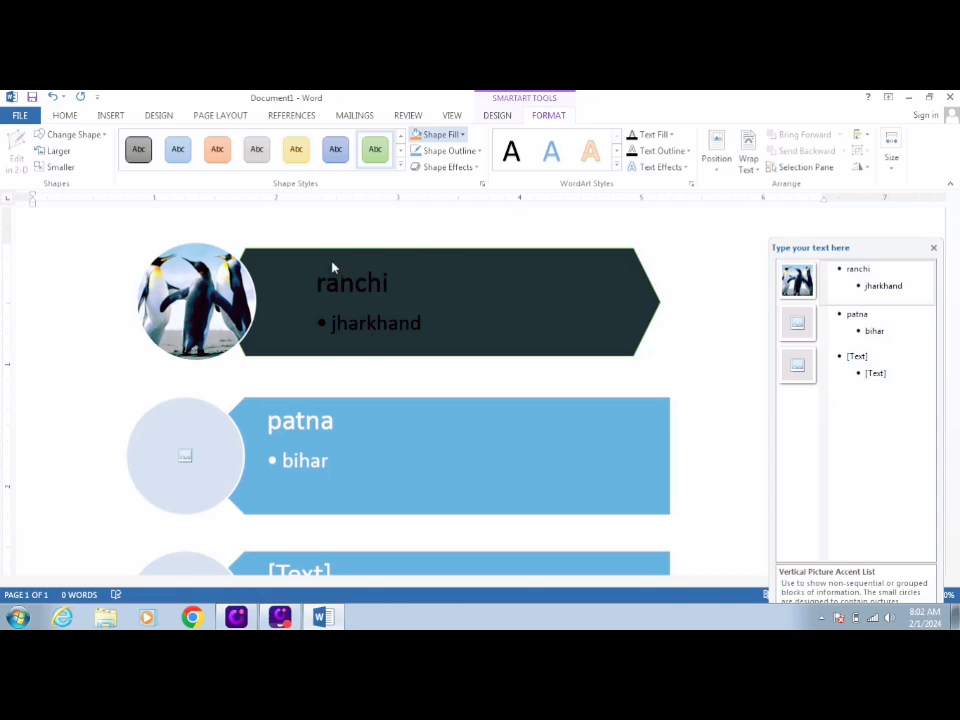
pyautogui.click(325, 243)
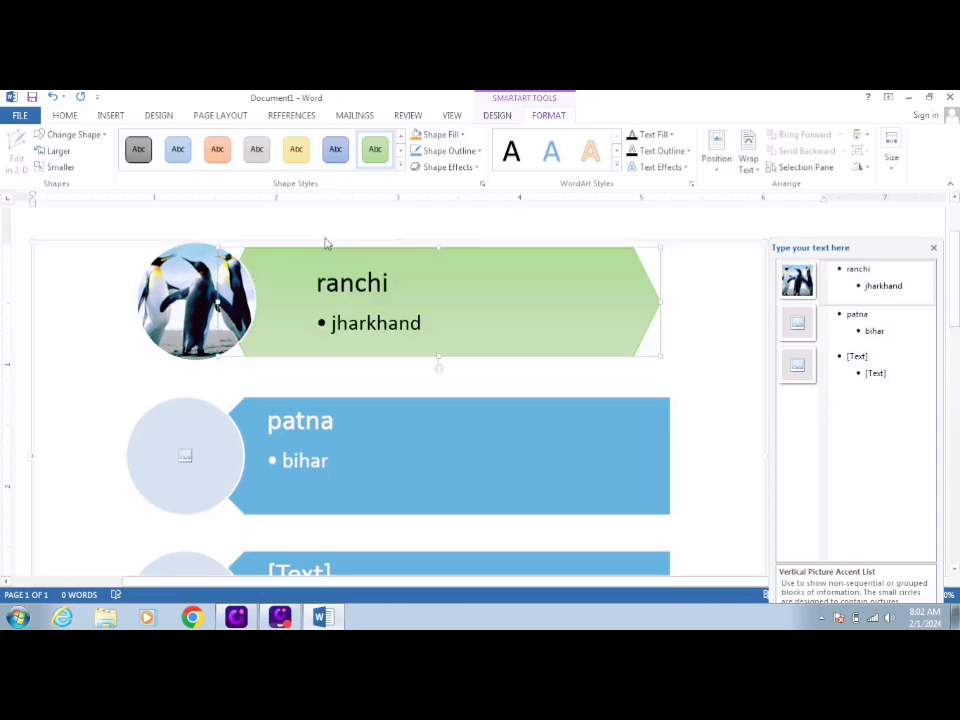
pyautogui.click(550, 153)
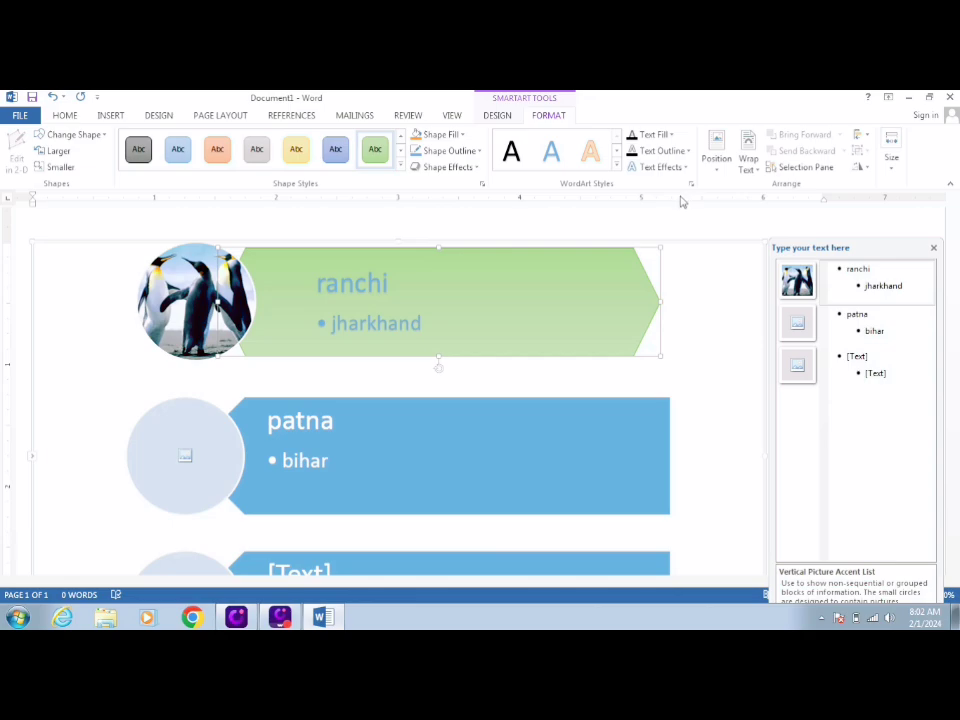
# - Delete all the SmartArt items together with the empty graphic frame
pyautogui.click(504, 117)
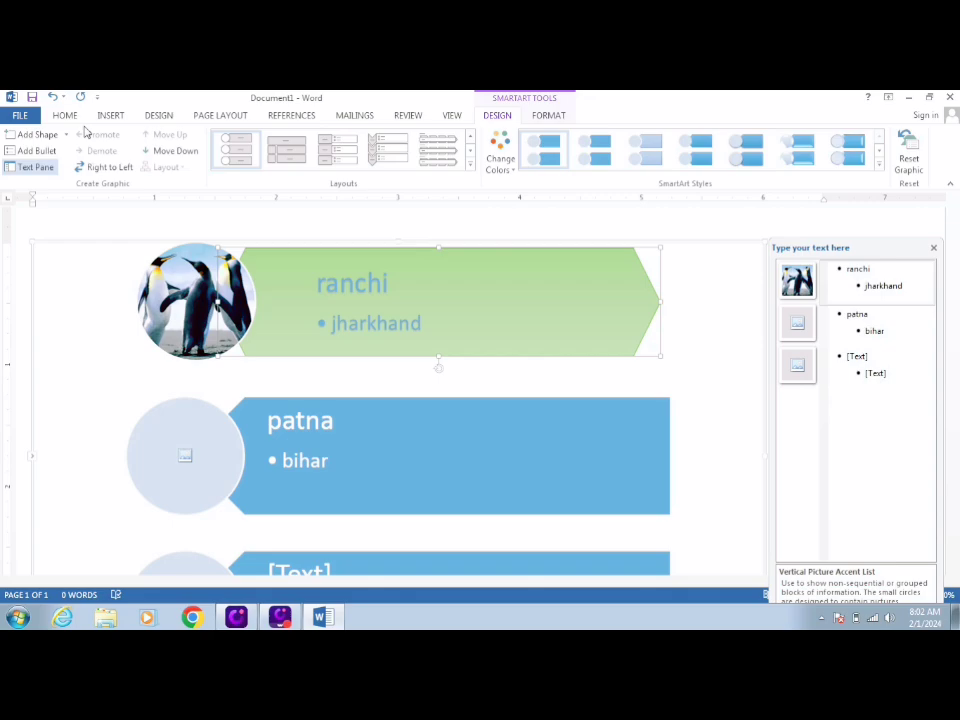
pyautogui.hotkey('ctrl', 'a')
pyautogui.press('Delete')
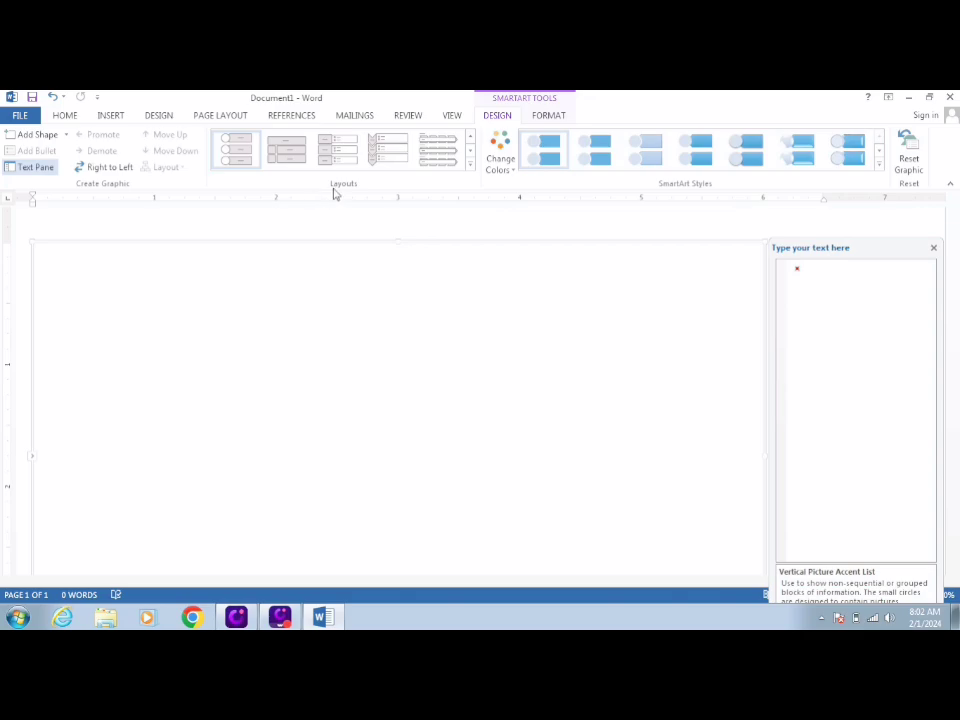
pyautogui.press('Delete')
# - Insert a new SmartArt graphic with the Basic Block List layout
pyautogui.click(110, 115)
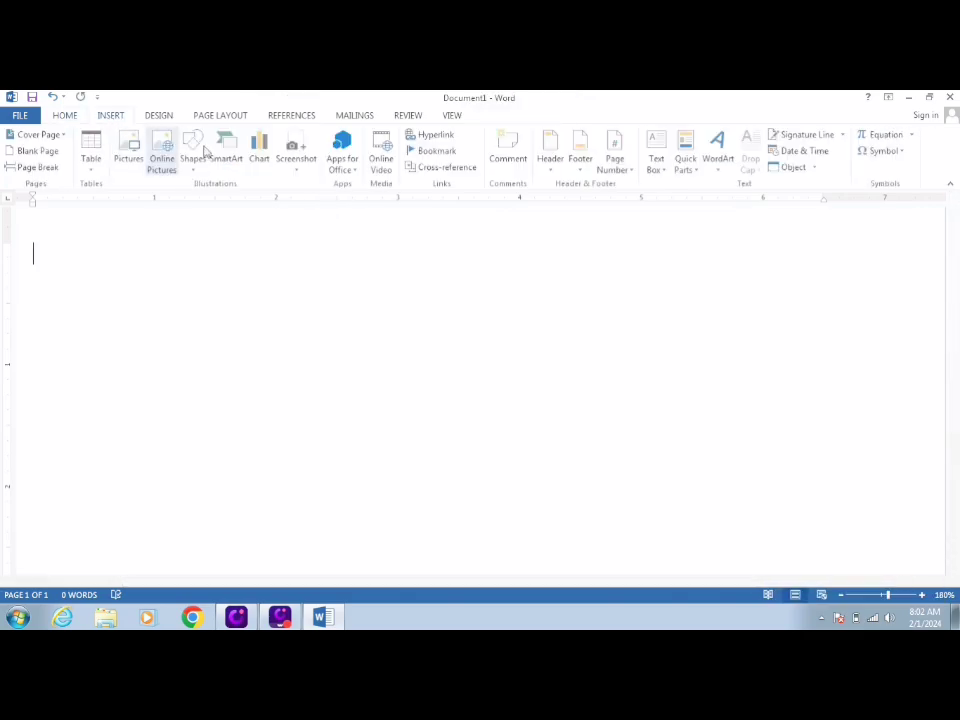
pyautogui.click(228, 158)
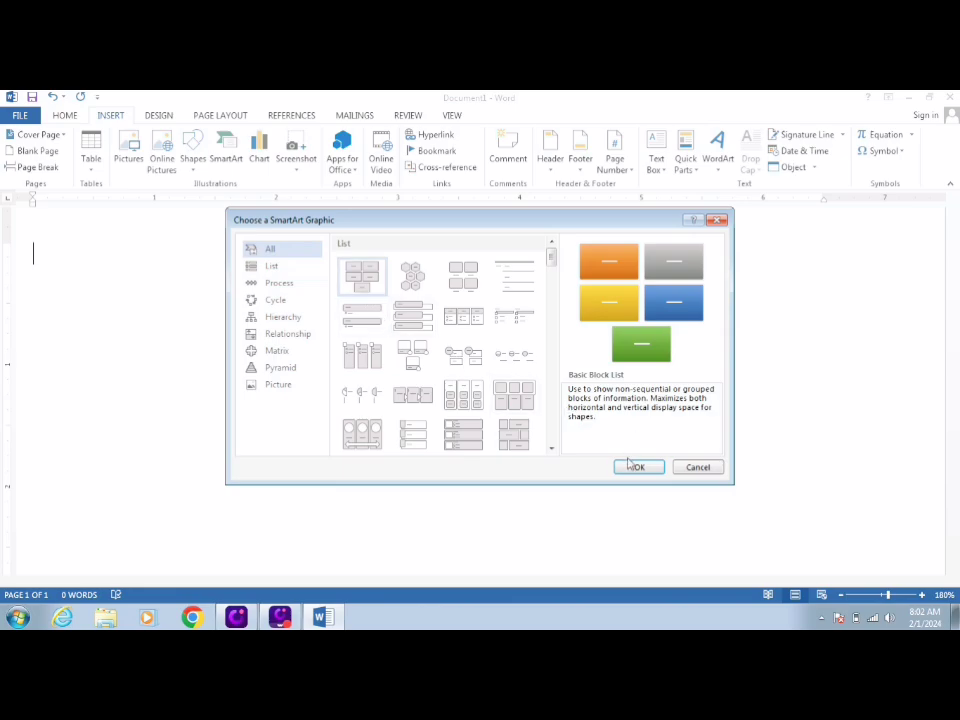
pyautogui.doubleClick(364, 302)
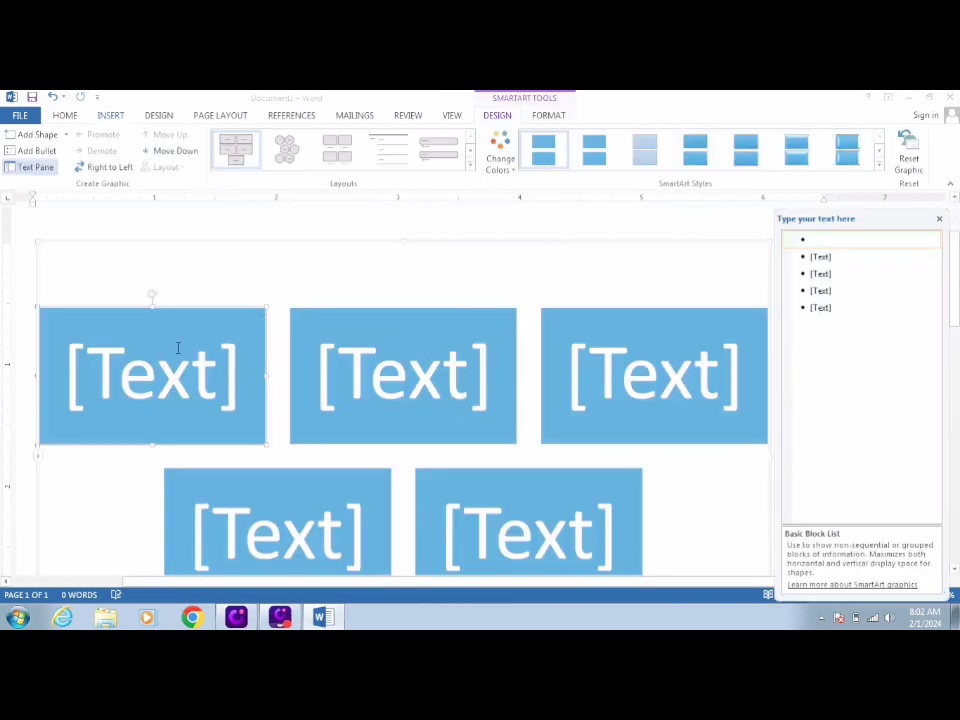
# - Fill the three blocks of the first row with a different first name each
pyautogui.write('ram')
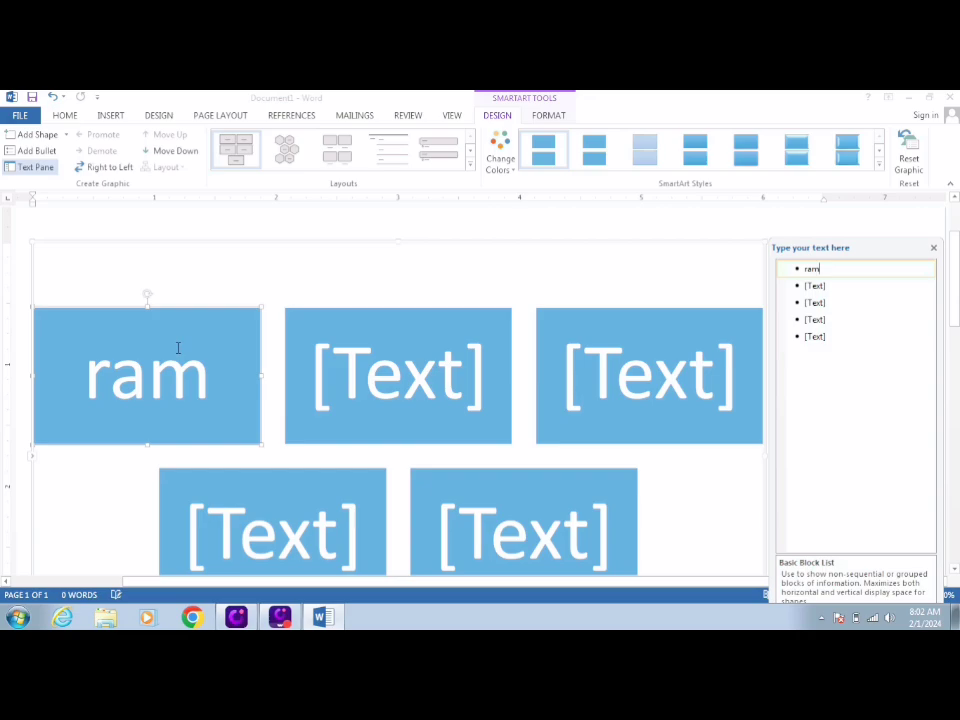
pyautogui.click(358, 386)
pyautogui.write('shyam')
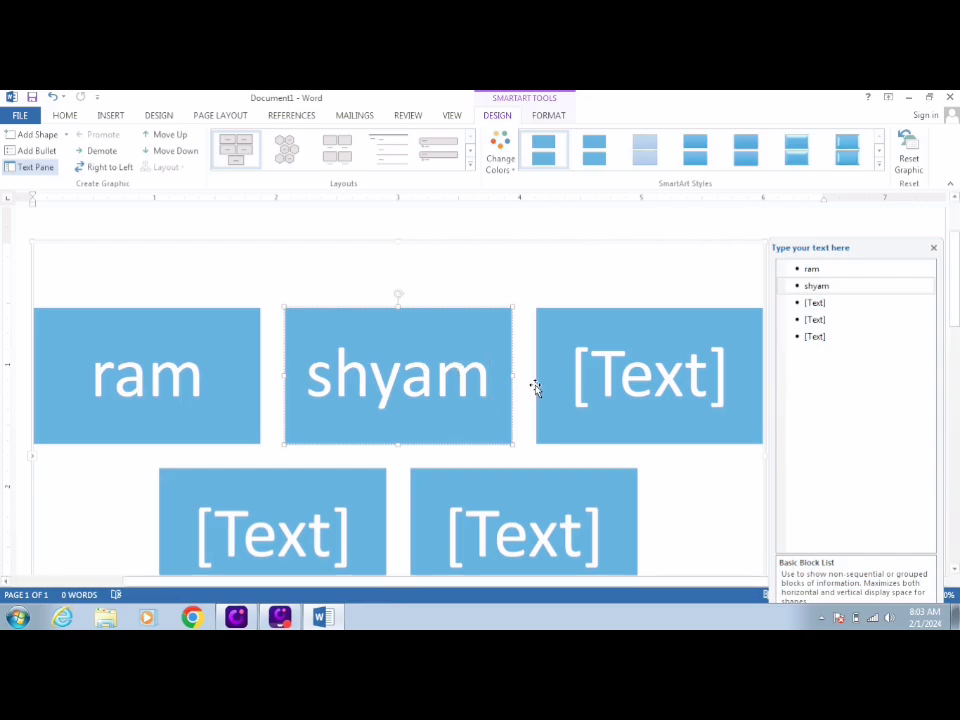
pyautogui.click(587, 370)
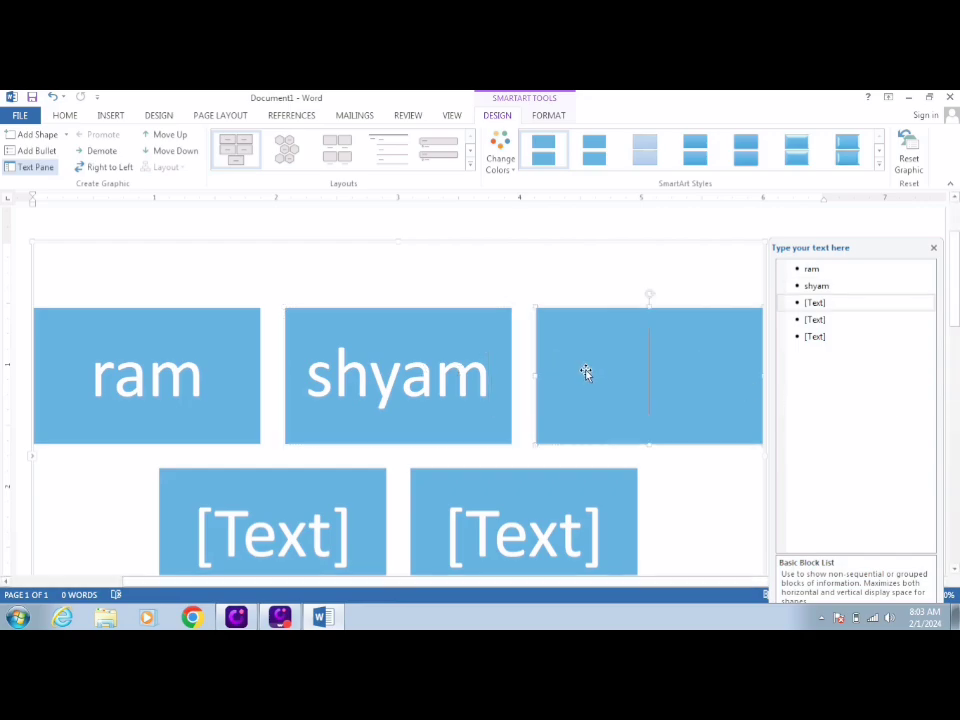
pyautogui.write('mohan')
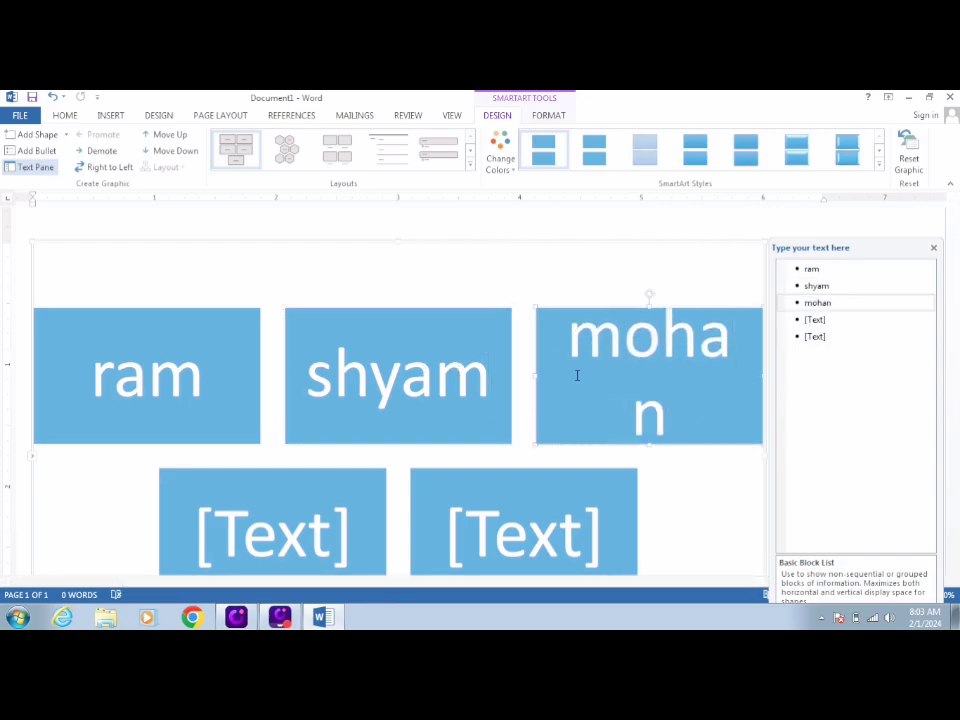
# - Fill the two blocks of the second row with a first name each, correcting the misspelled one
pyautogui.click(263, 531)
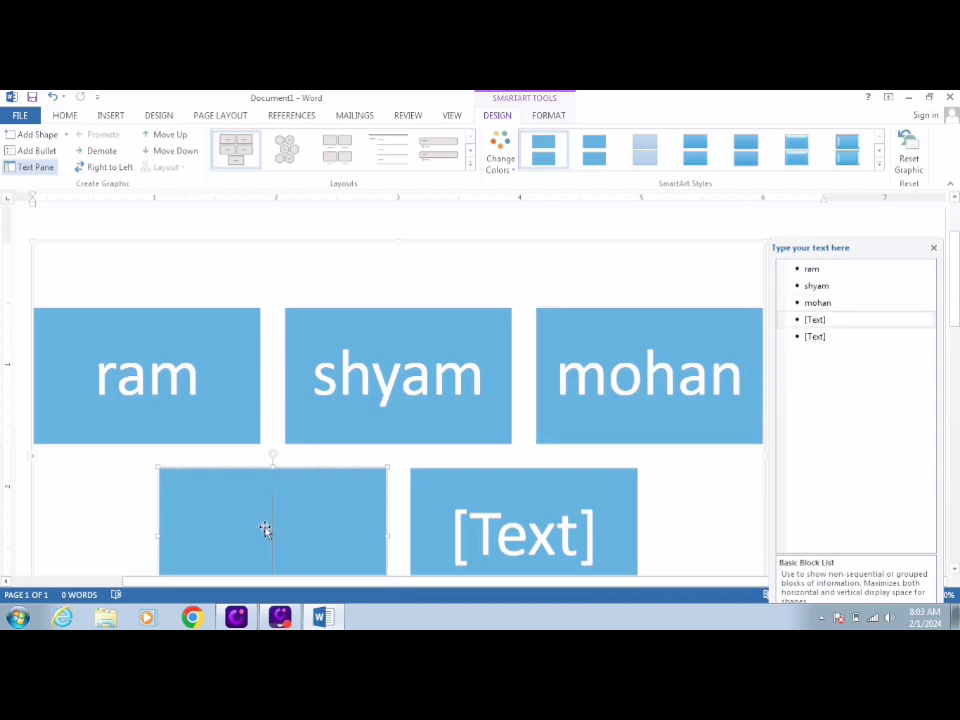
pyautogui.write('siyta')
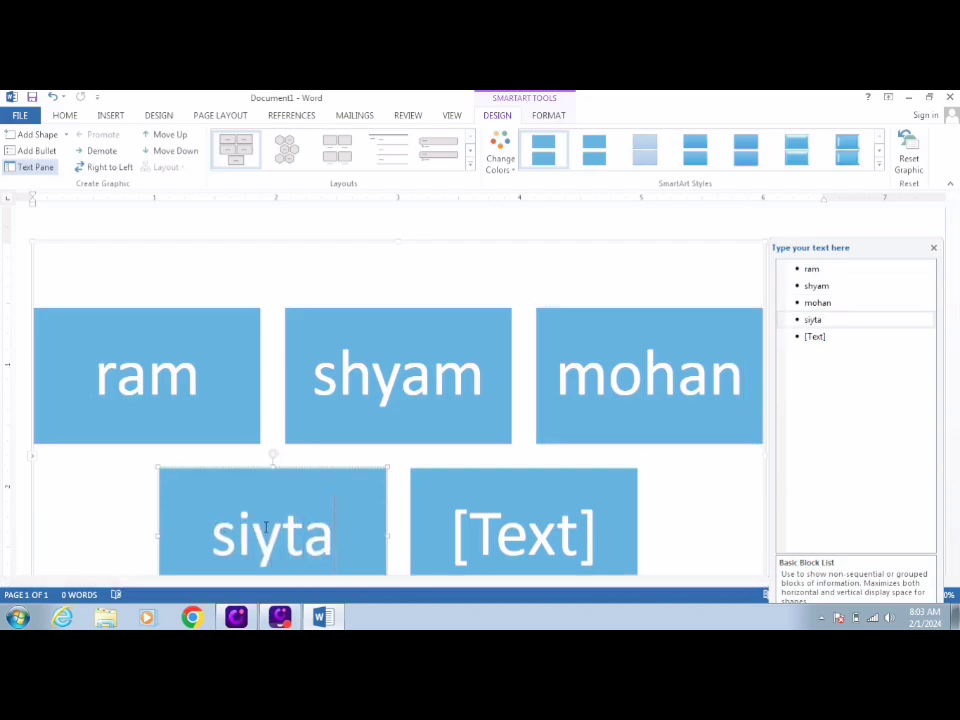
pyautogui.press('BackSpace')
pyautogui.press('BackSpace')
pyautogui.press('BackSpace')
pyautogui.write('ta')
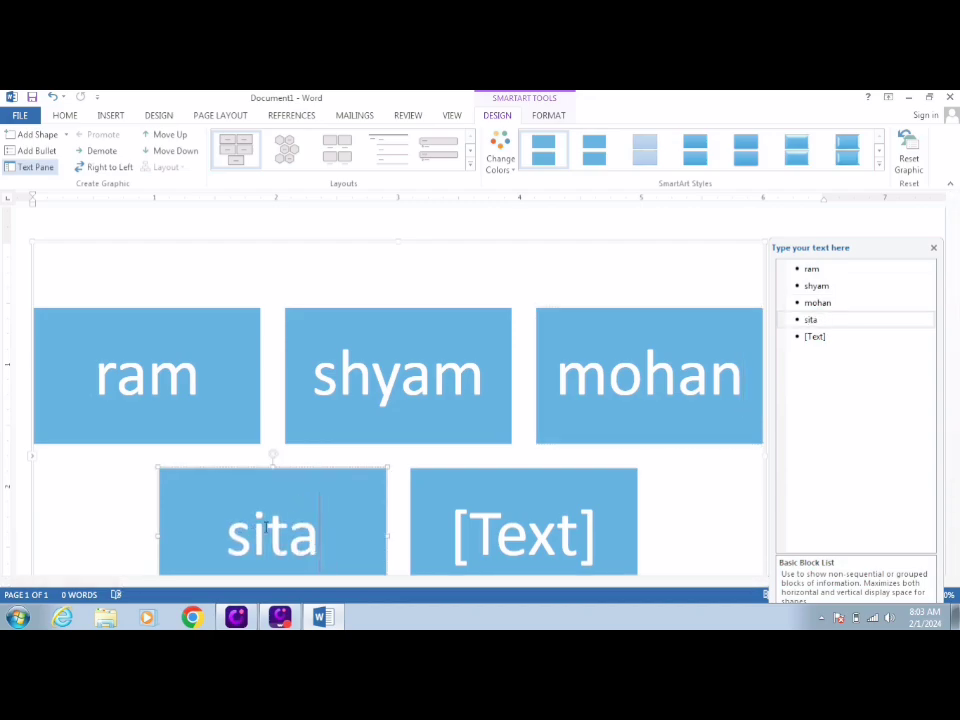
pyautogui.click(525, 538)
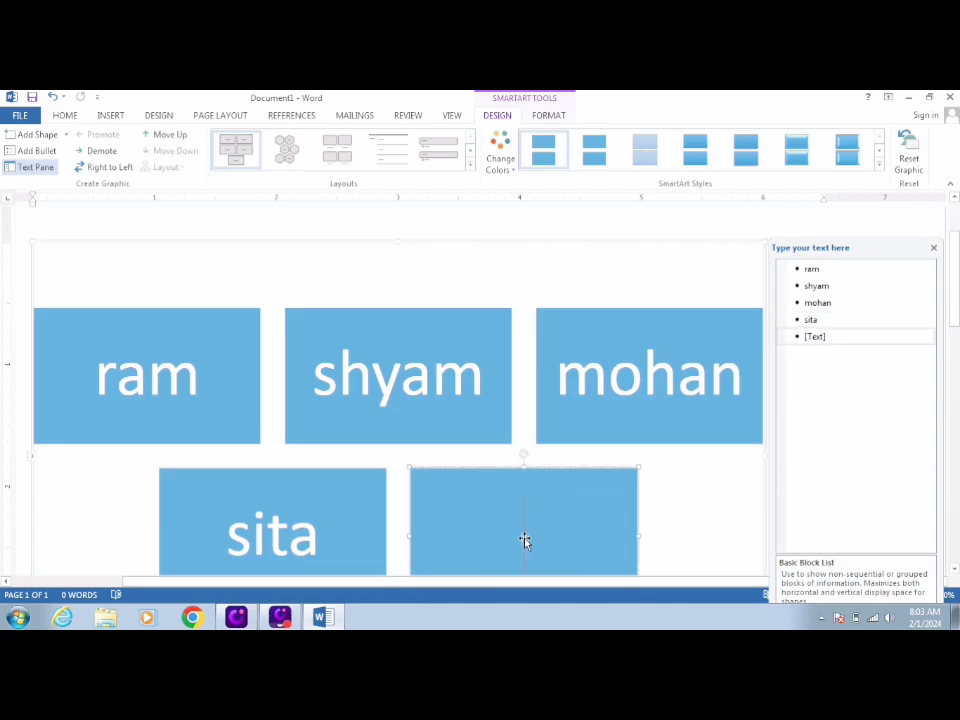
pyautogui.write('rani')
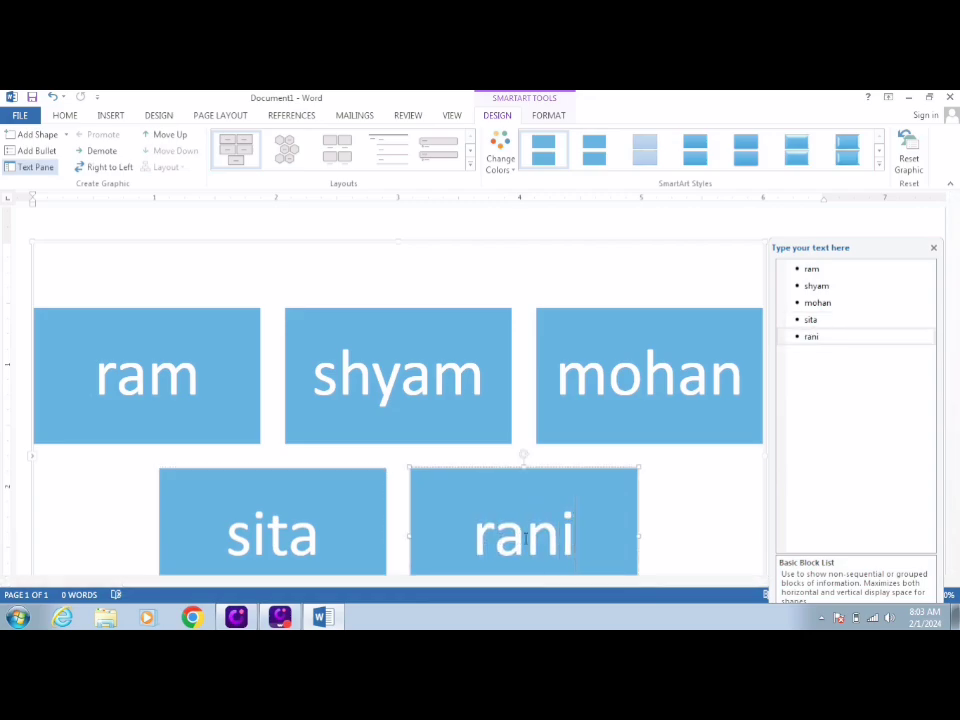
pyautogui.scroll(-2, 537, 522)
pyautogui.click(537, 522)
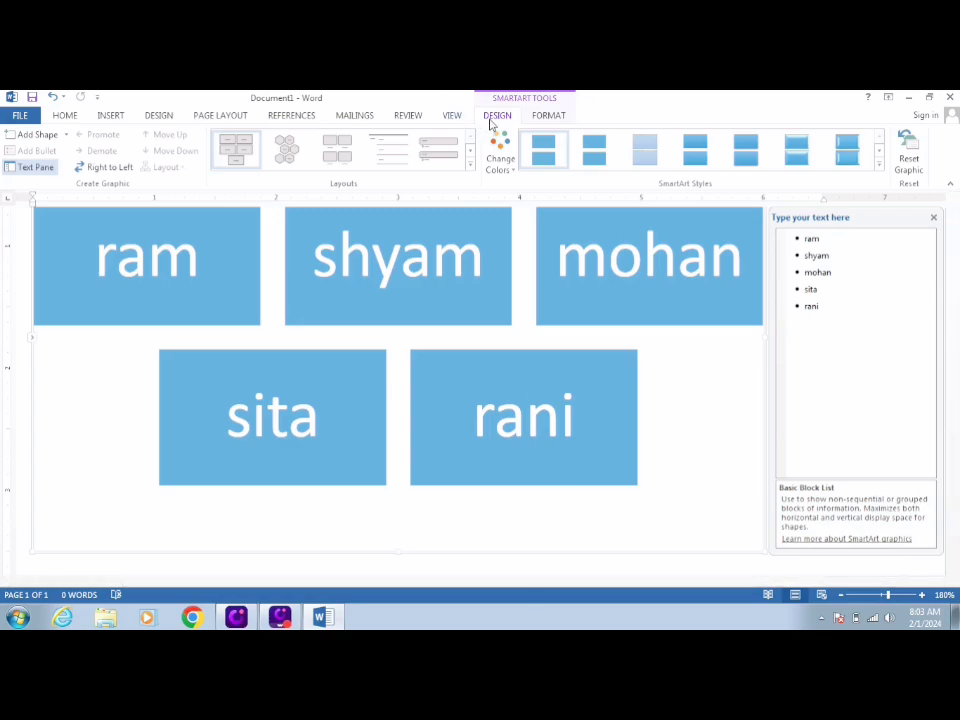
# - Add two more empty blocks to the end of the Basic Block List
pyautogui.click(38, 135)
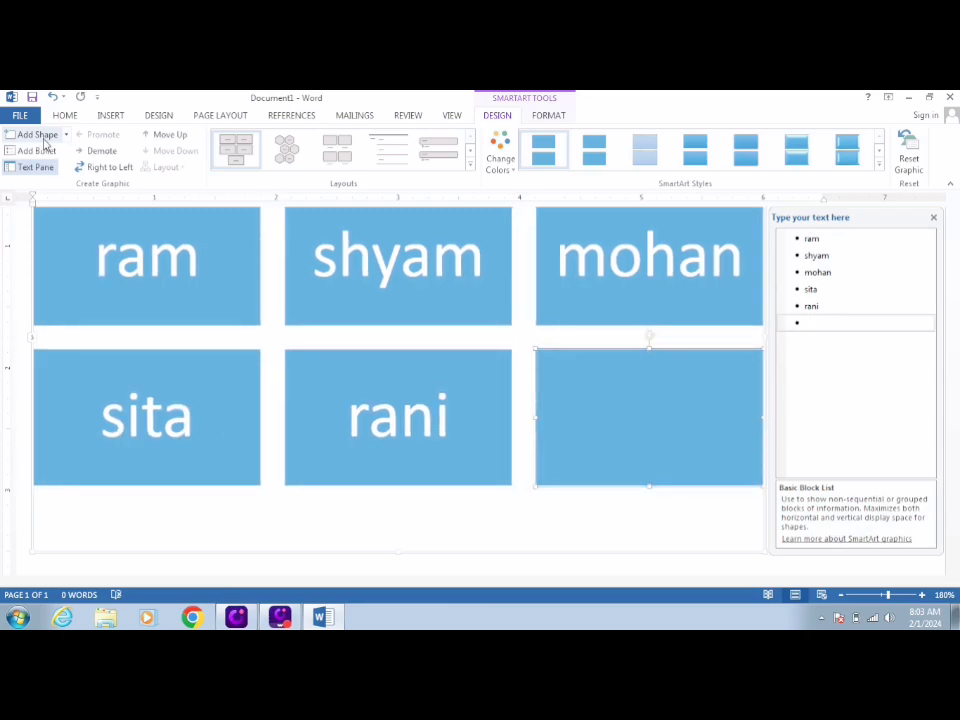
pyautogui.press('BackSpace')
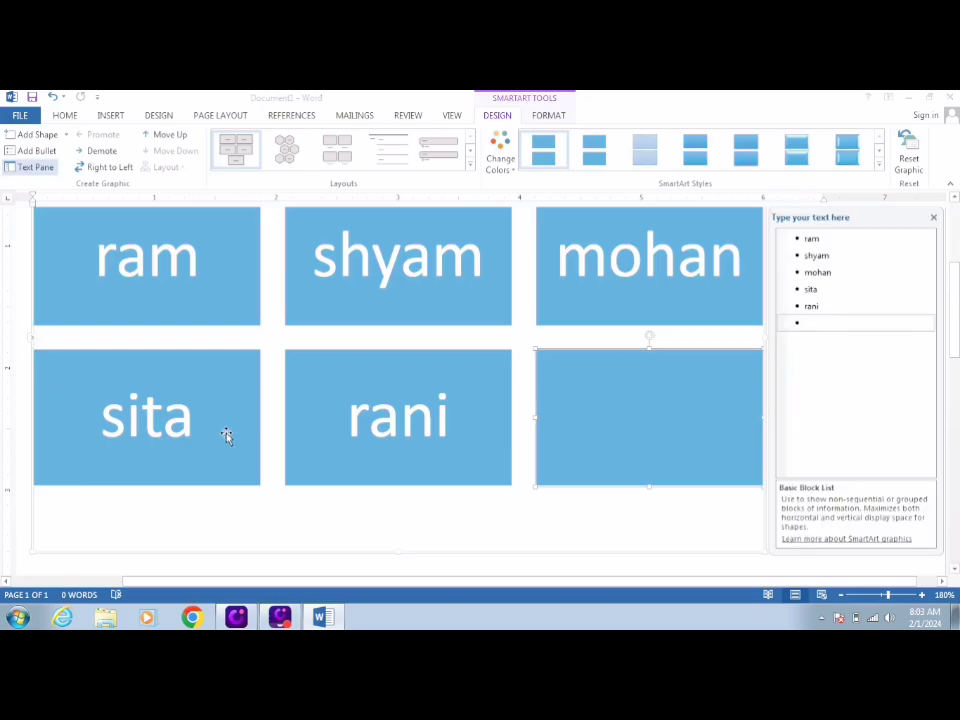
pyautogui.rightClick(612, 386)
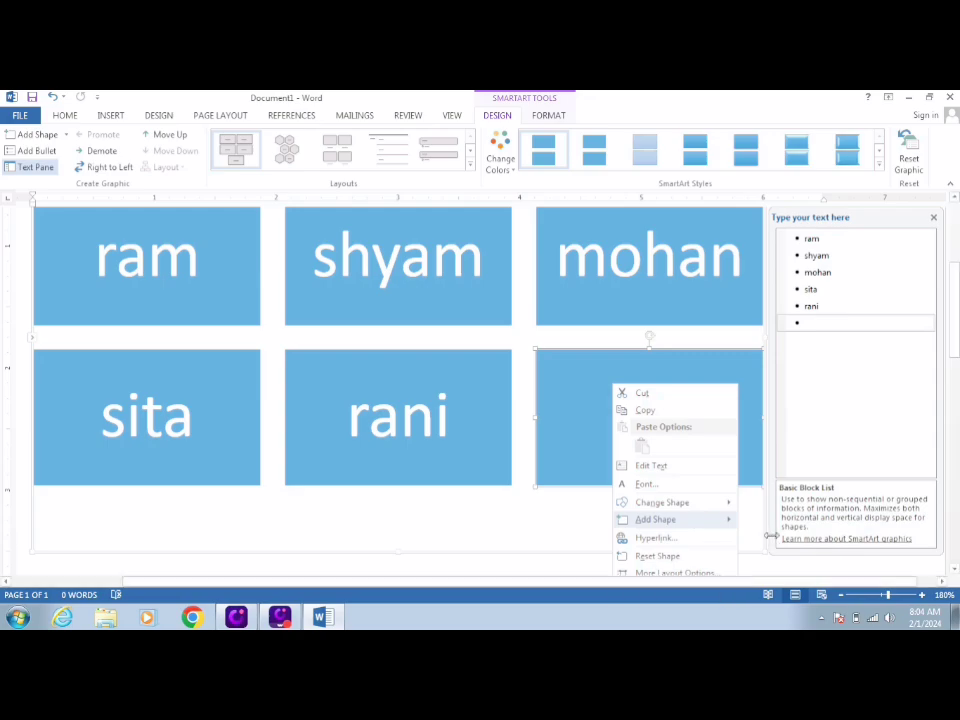
pyautogui.press('Return')
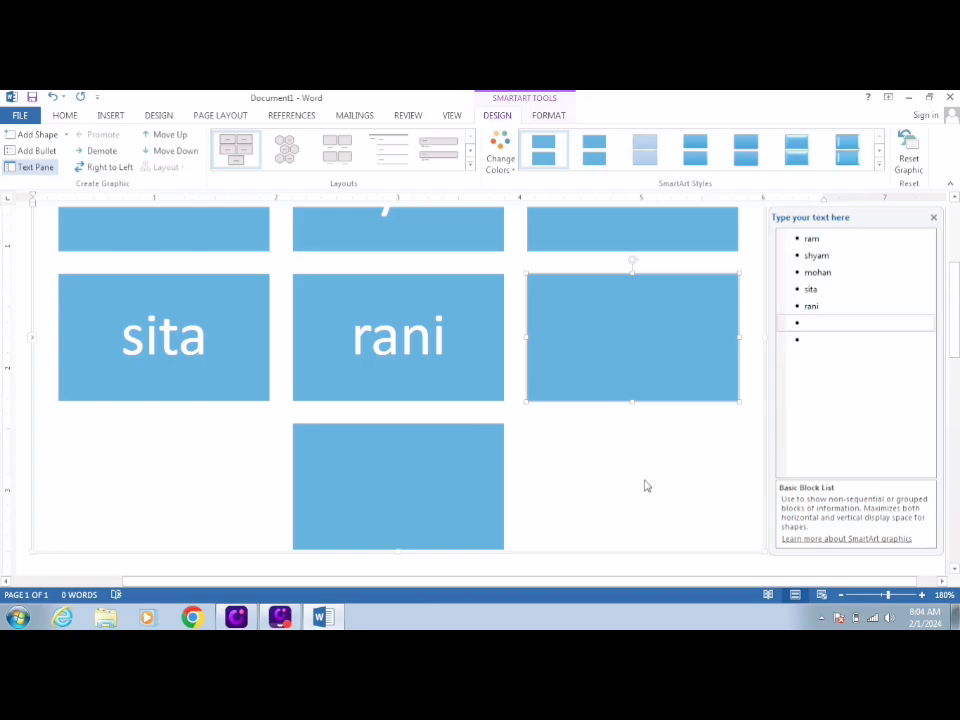
# - Close the text pane and delete all the blocks from the SmartArt graphic
pyautogui.click(935, 217)
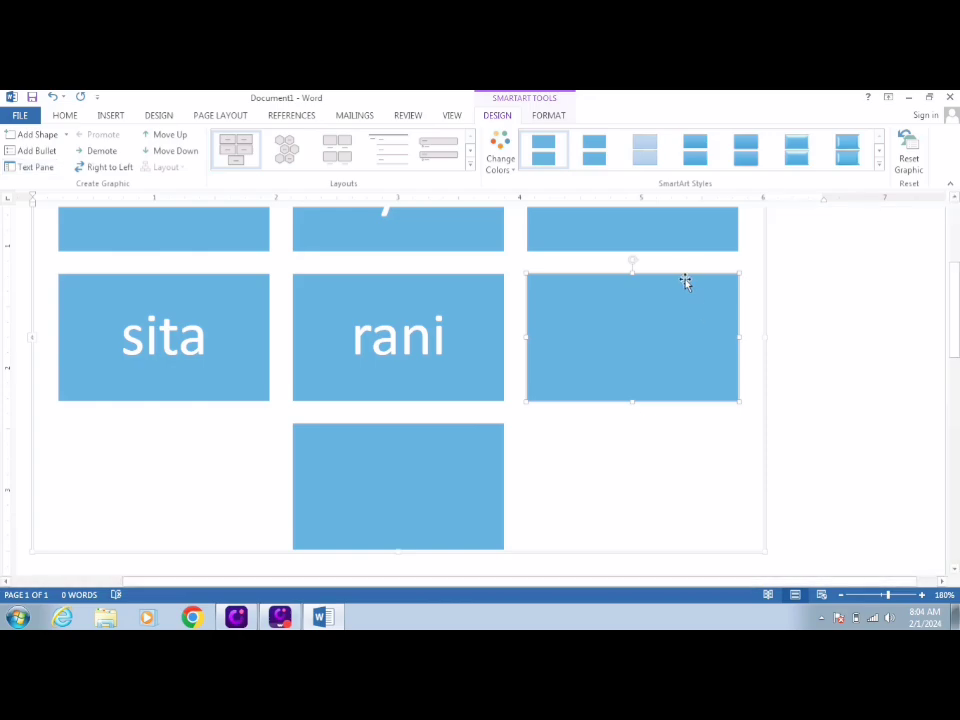
pyautogui.hotkey('ctrl', 'a')
pyautogui.press('Delete')
pyautogui.scroll(3, 676, 284)
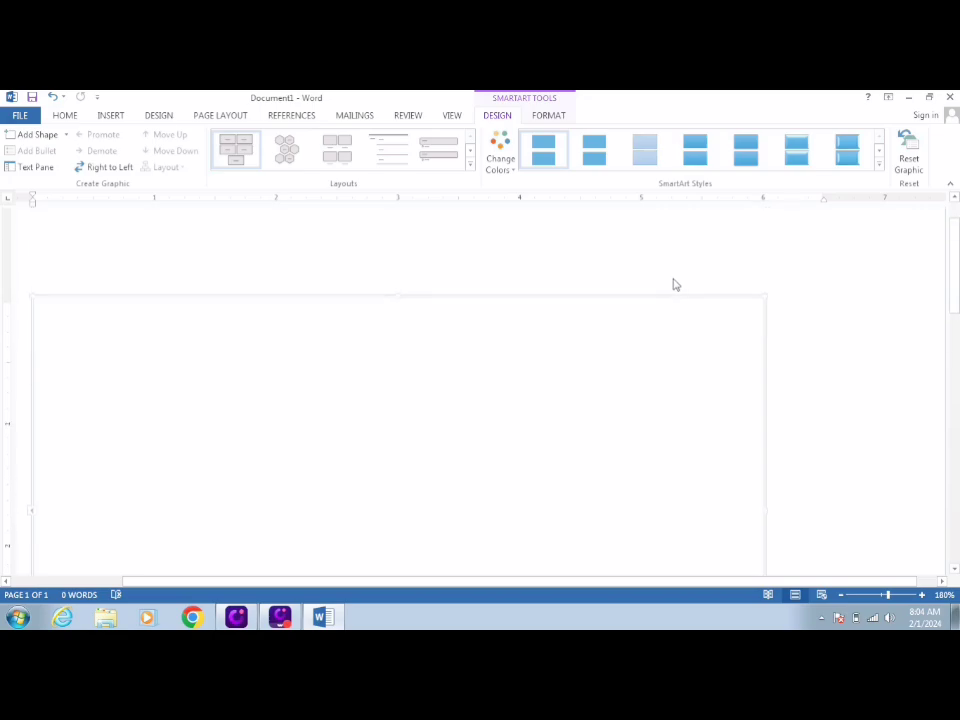
# - Delete the empty SmartArt frame and insert a Clustered Column chart in its place
pyautogui.press('Delete')
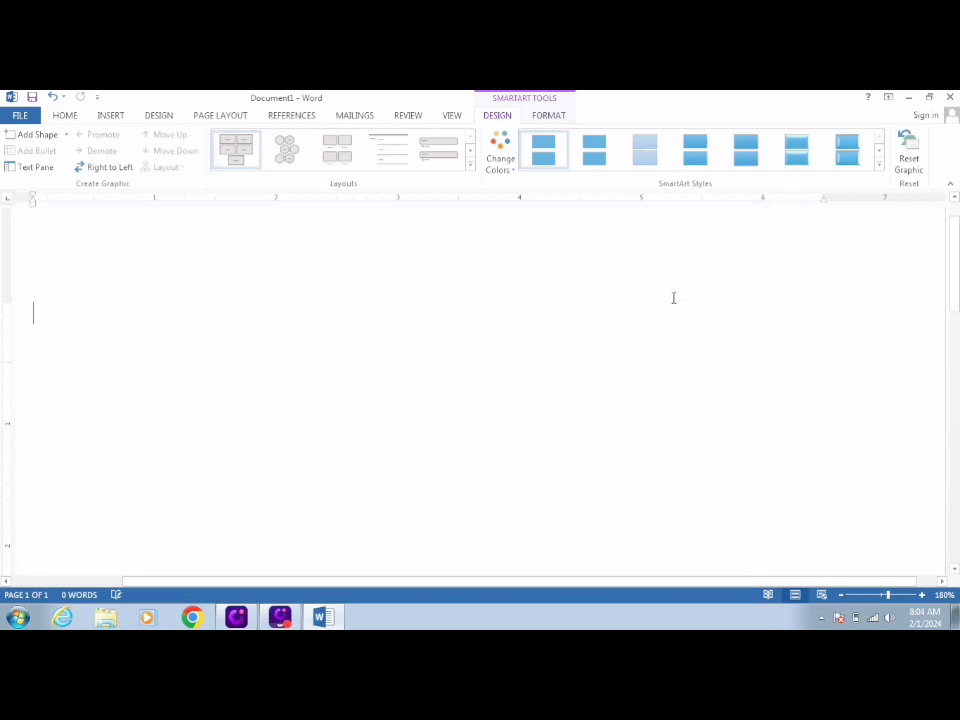
pyautogui.click(112, 116)
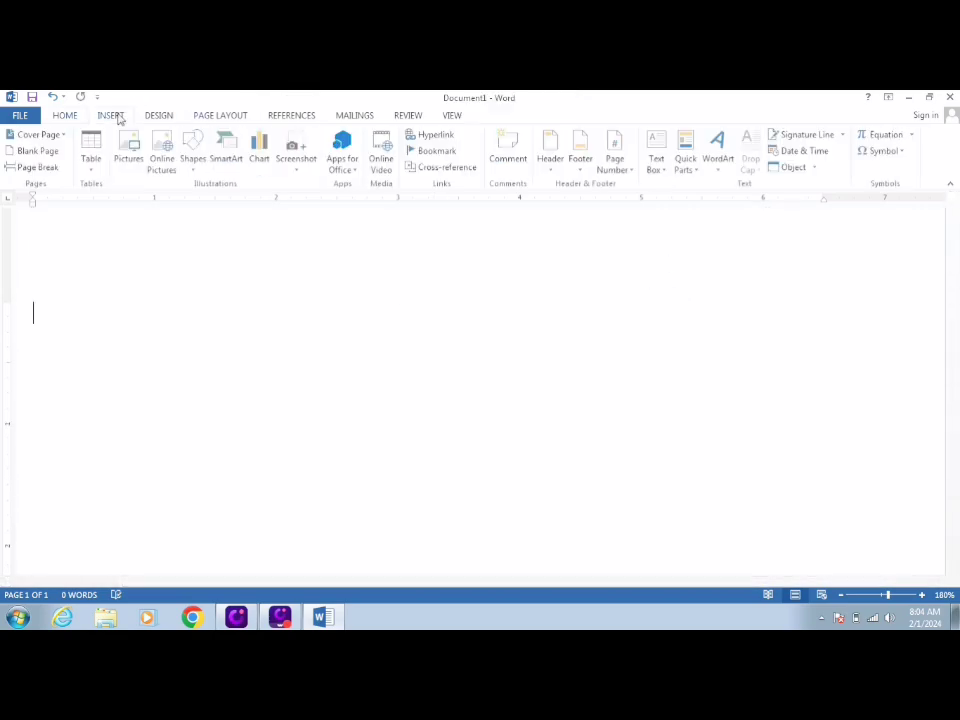
pyautogui.click(259, 150)
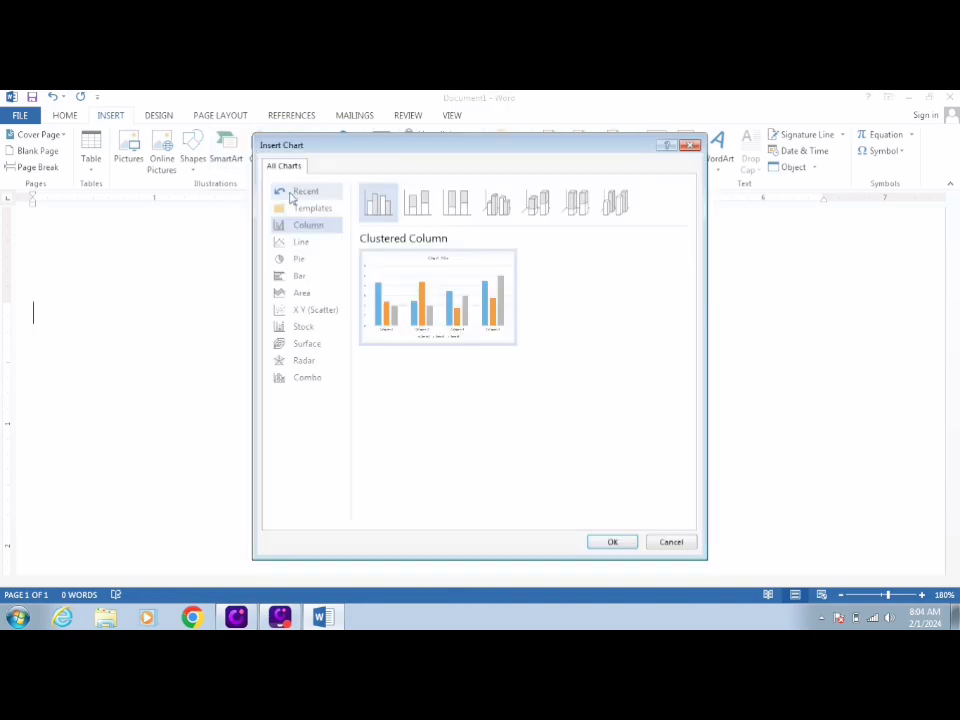
pyautogui.moveTo(405, 262)
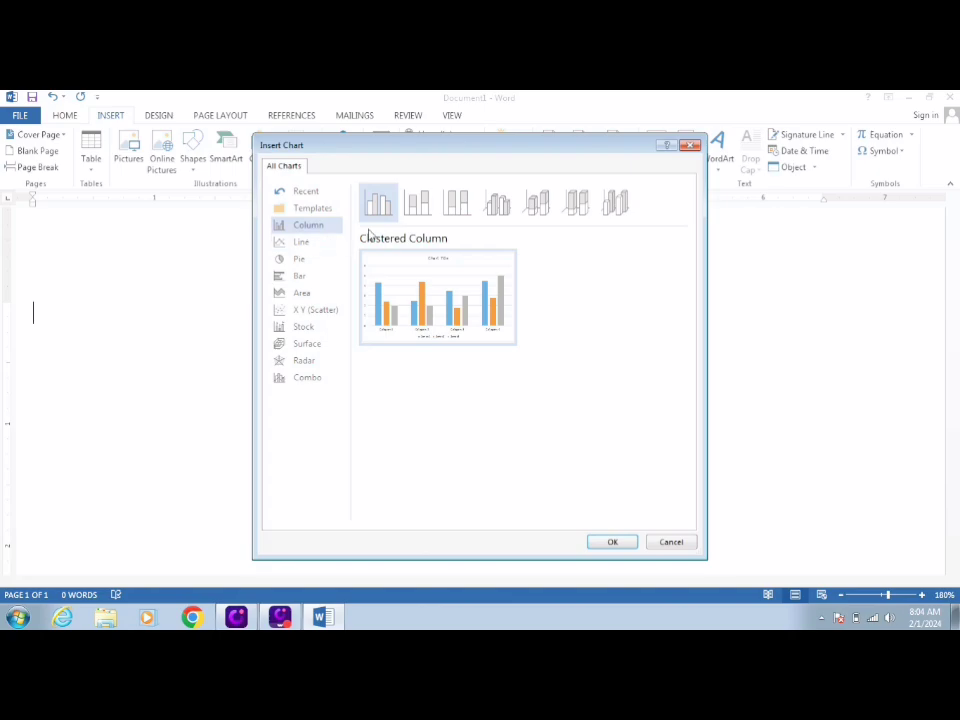
pyautogui.moveTo(409, 285)
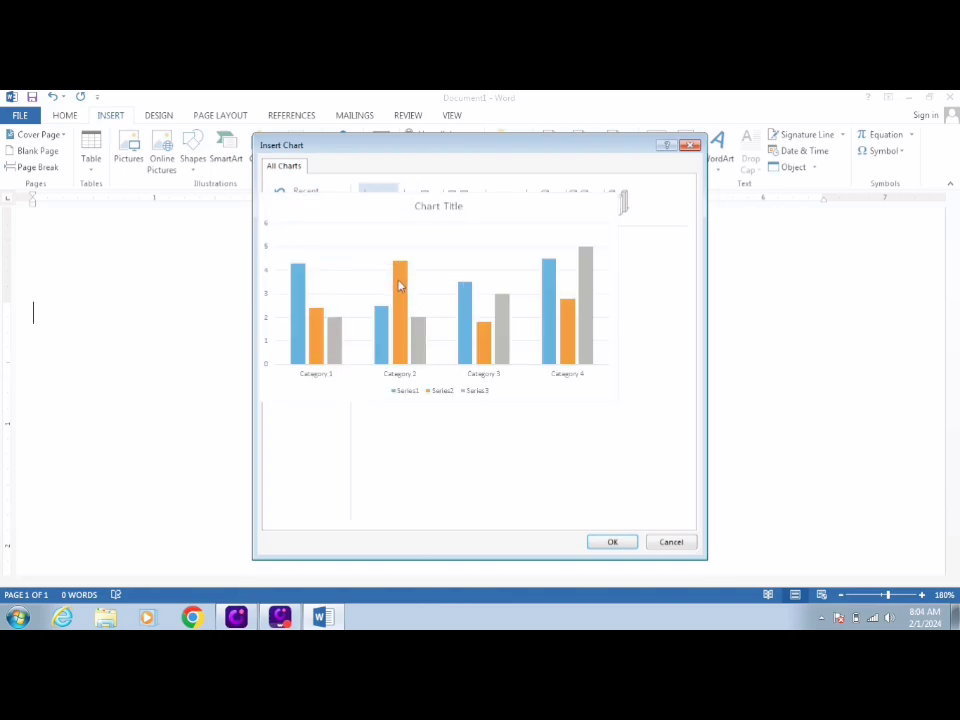
pyautogui.click(611, 545)
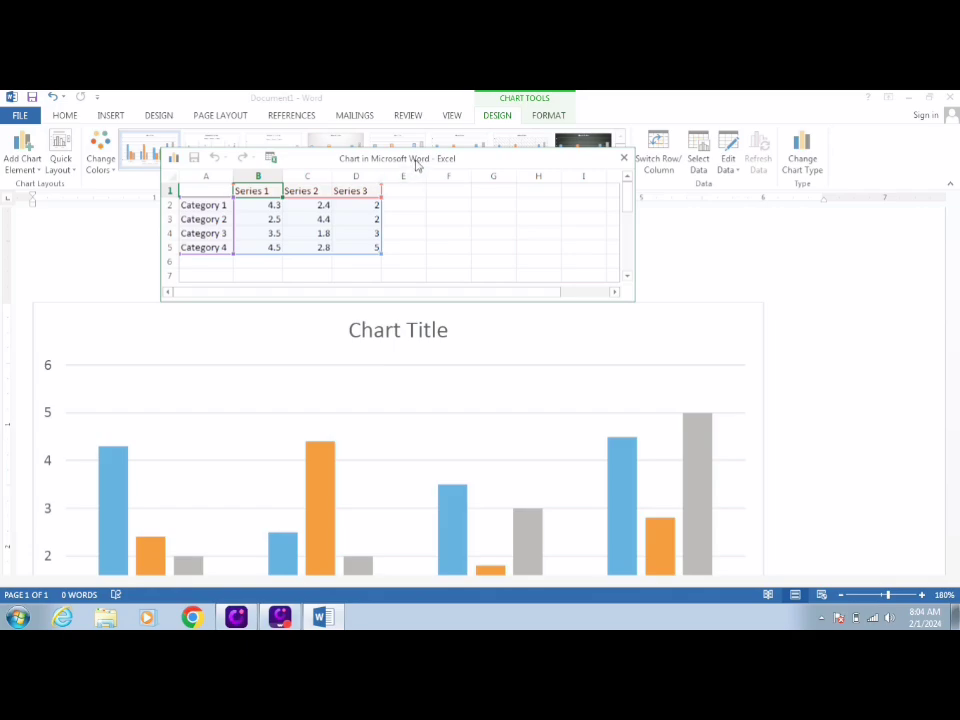
# - Move the chart's data sheet window above the chart so that the whole plot area and title are uncovered
pyautogui.moveTo(418, 161); pyautogui.dragTo(629, 127)
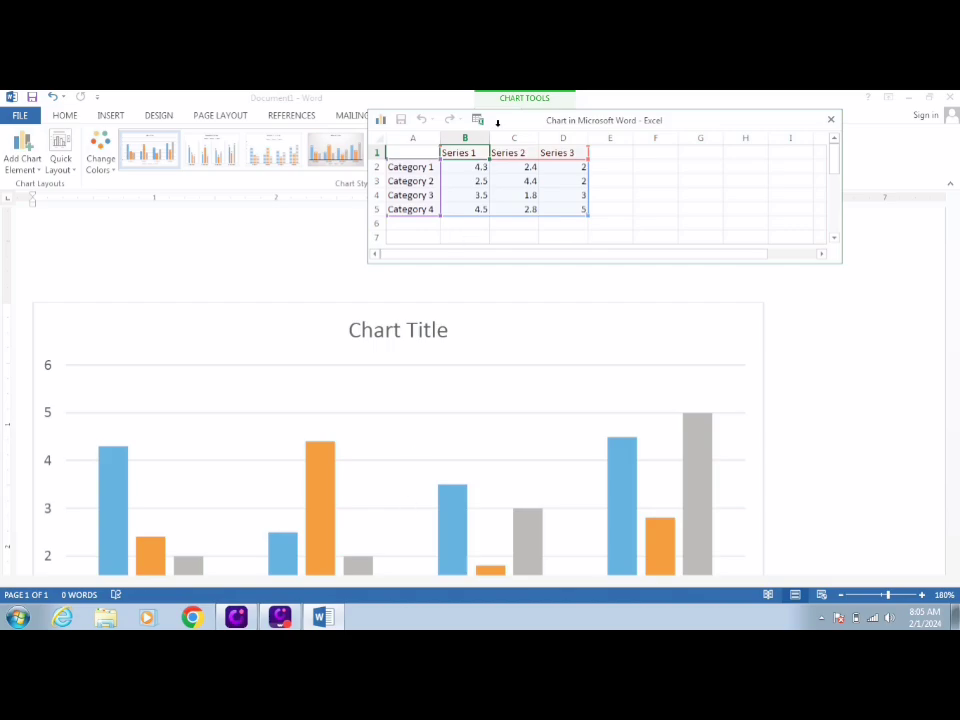
pyautogui.moveTo(531, 124); pyautogui.dragTo(633, 360)
pyautogui.click(626, 176)
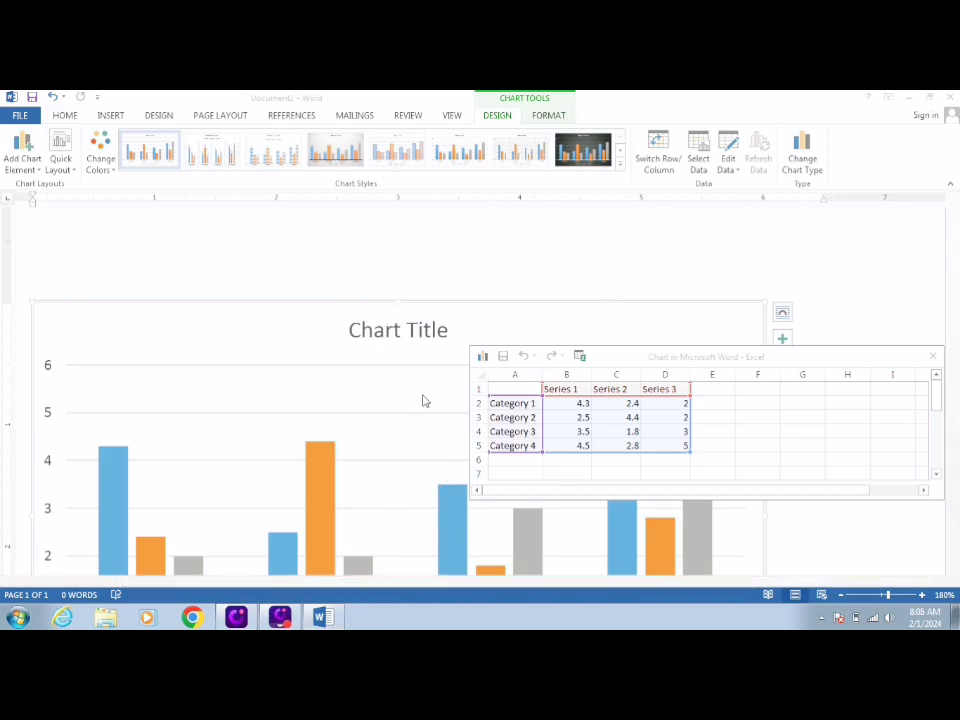
pyautogui.moveTo(703, 358); pyautogui.dragTo(630, 220)
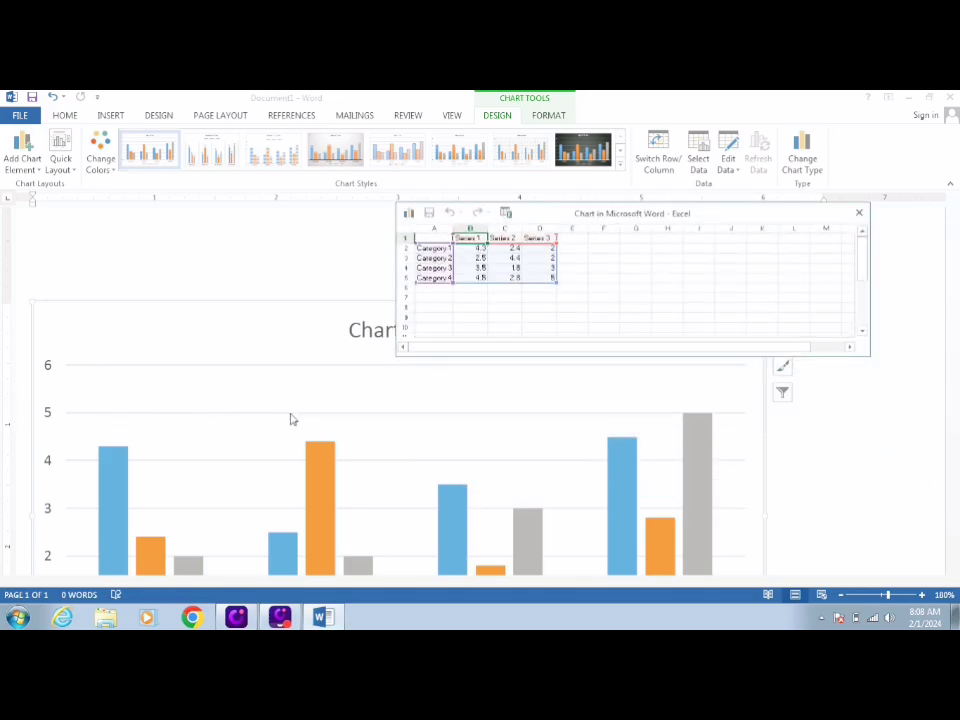
pyautogui.click(263, 398)
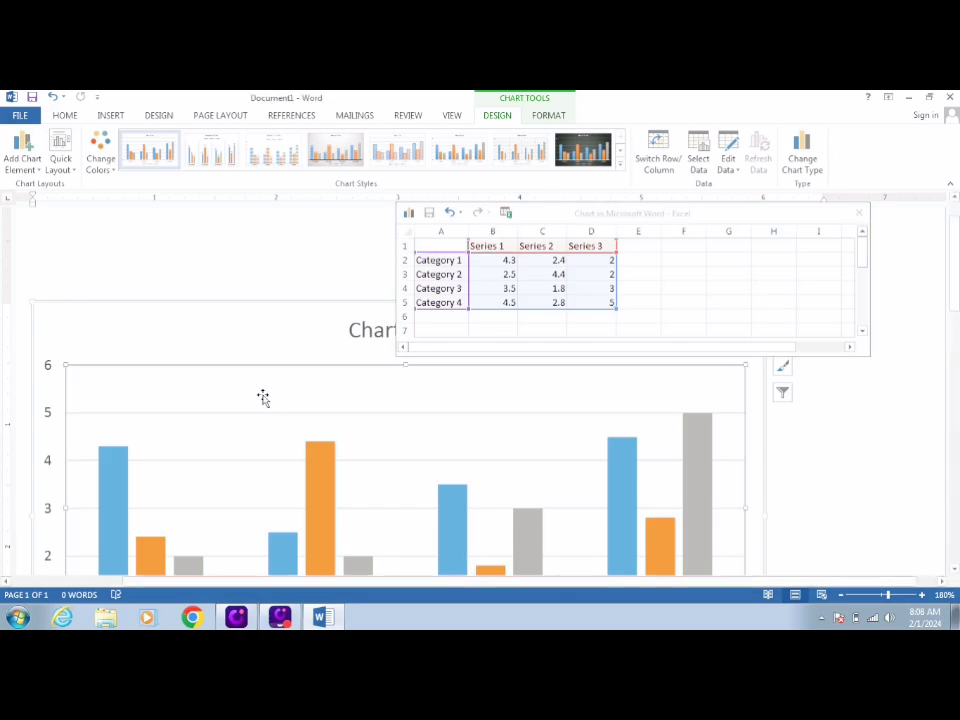
pyautogui.scroll(-5, 263, 398)
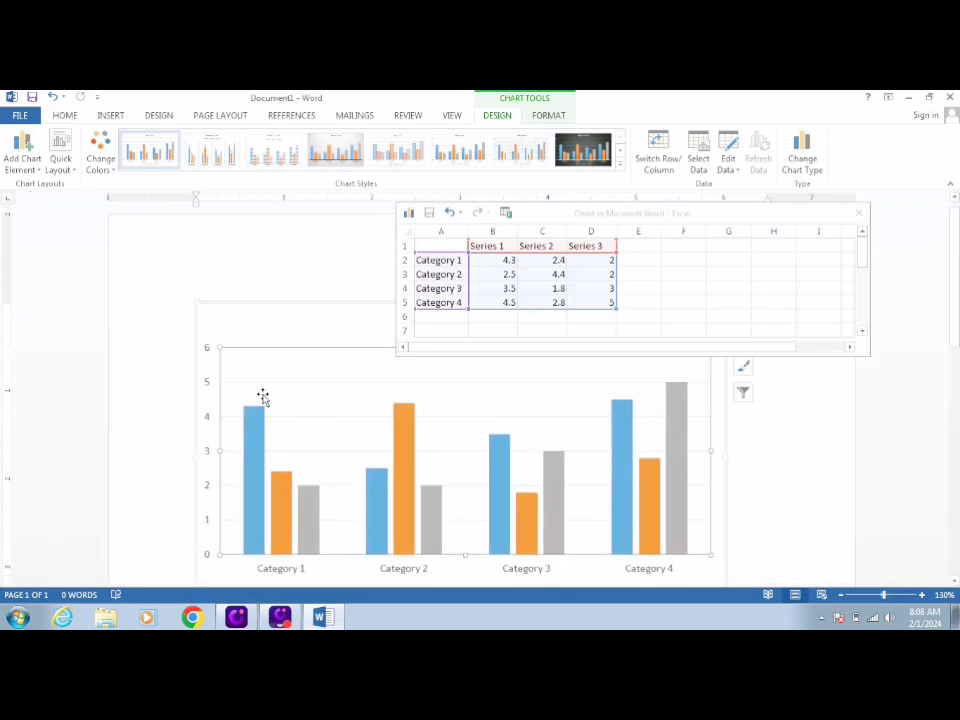
pyautogui.moveTo(613, 216); pyautogui.dragTo(675, 150)
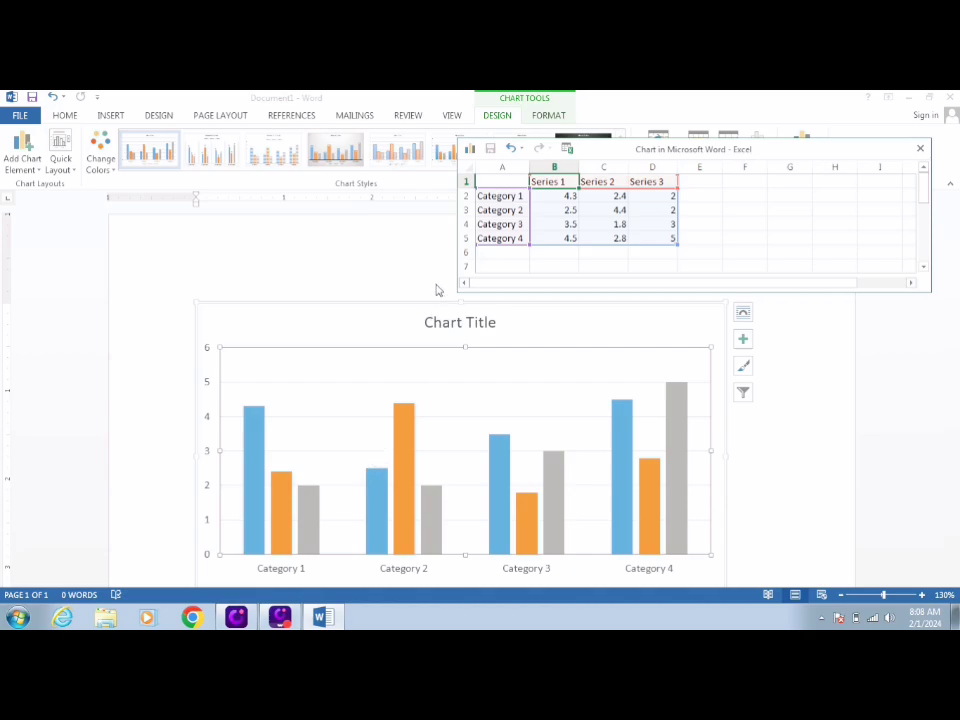
# - Rename the four chart categories in the data sheet to ranchi, jharkhand, patna and bihar
pyautogui.click(500, 196)
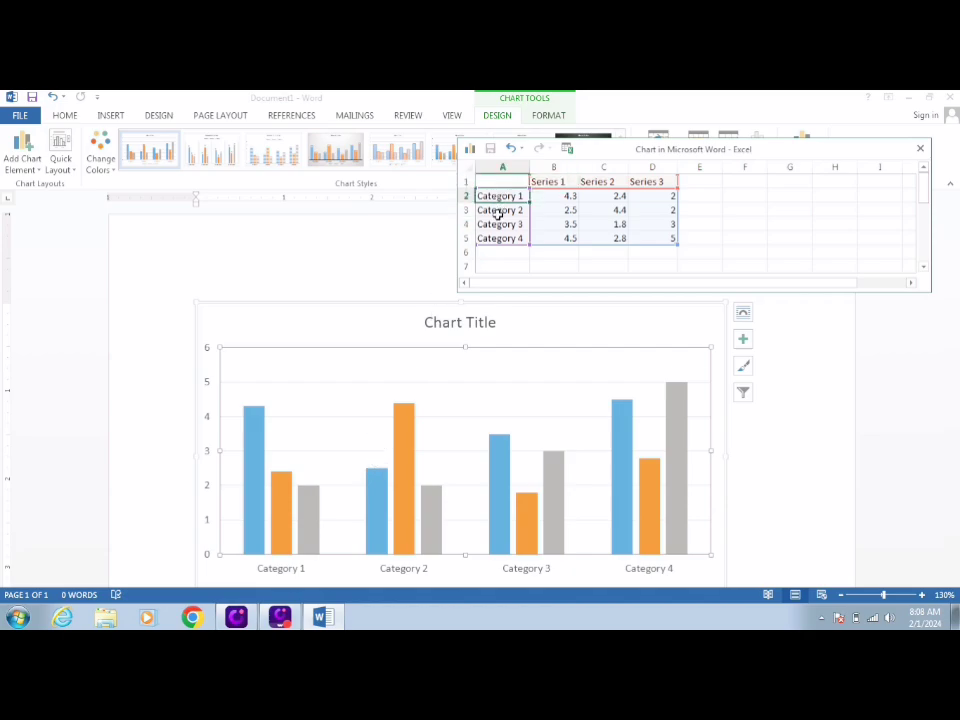
pyautogui.moveTo(505, 207); pyautogui.dragTo(508, 247)
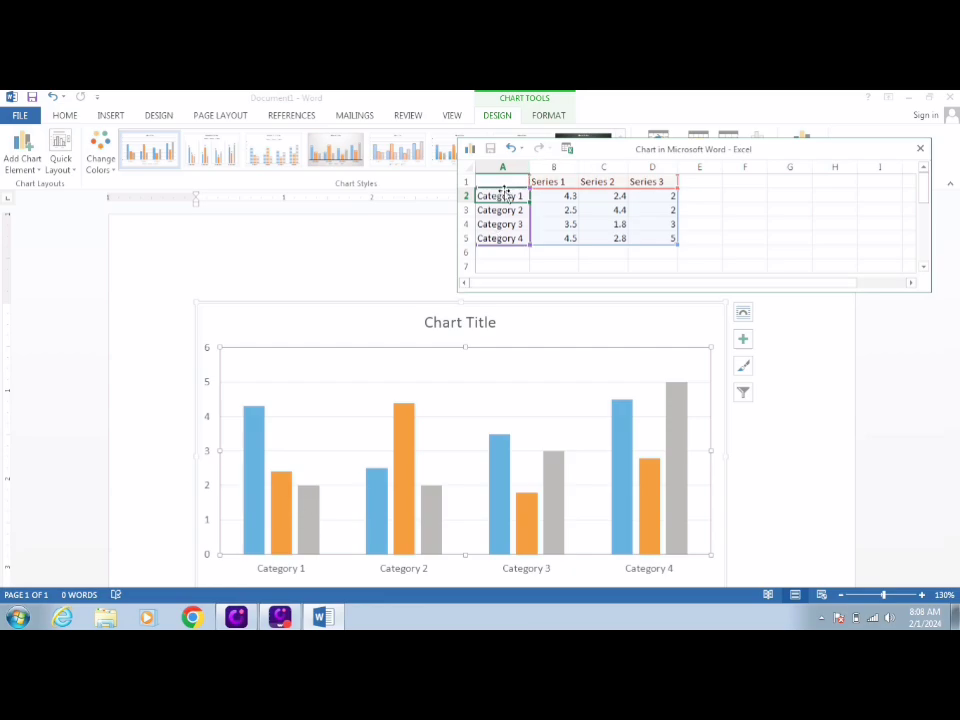
pyautogui.write('ra')
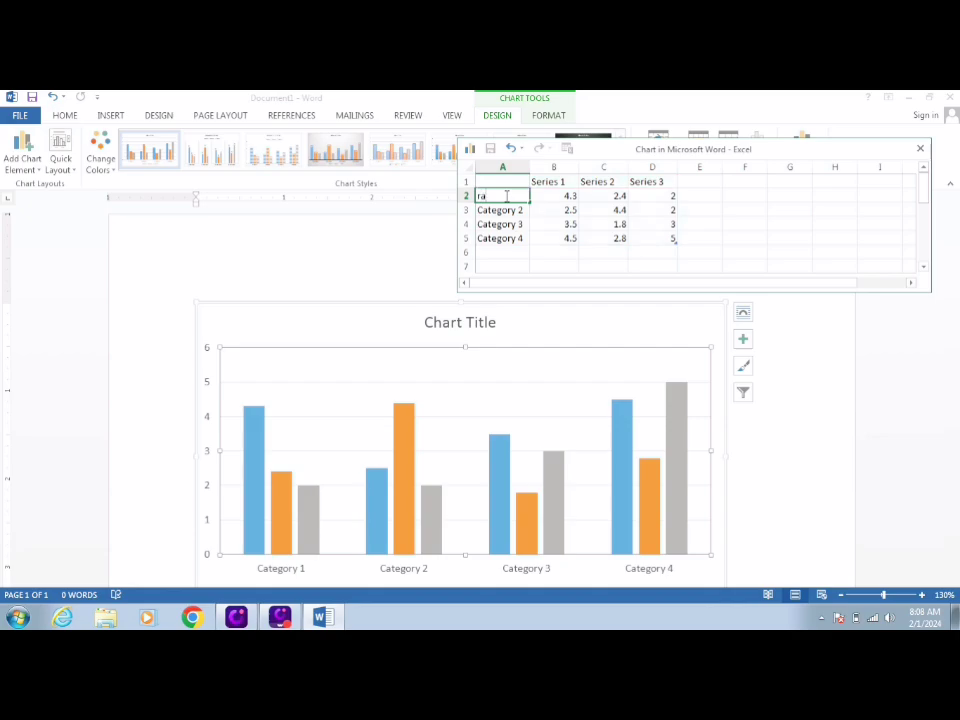
pyautogui.write('nchi')
pyautogui.press('Return')
pyautogui.write('jha')
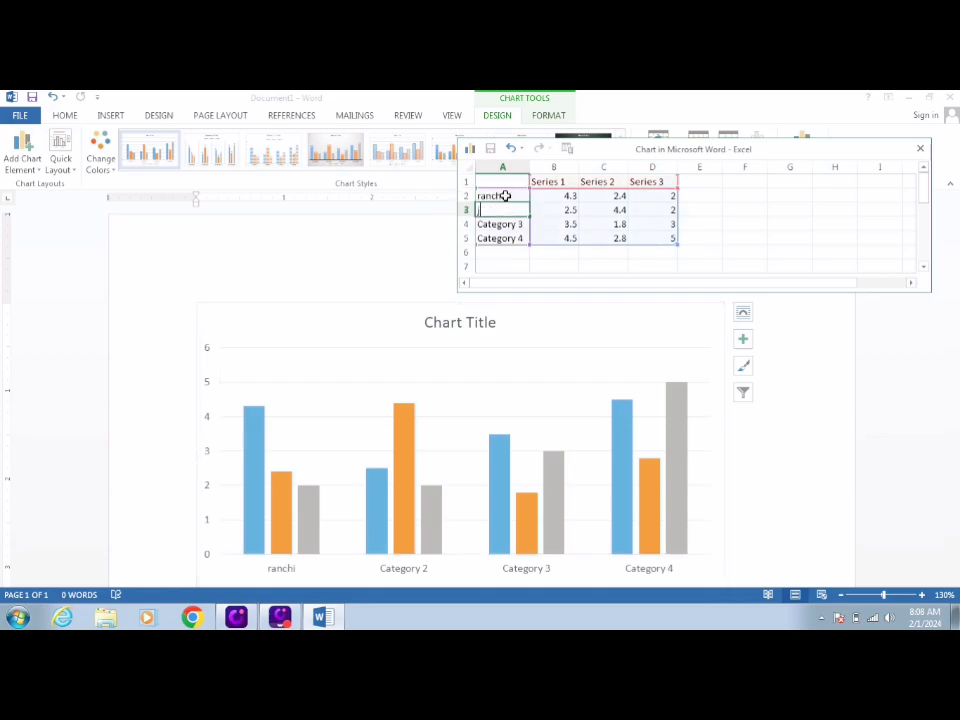
pyautogui.write('rkhand')
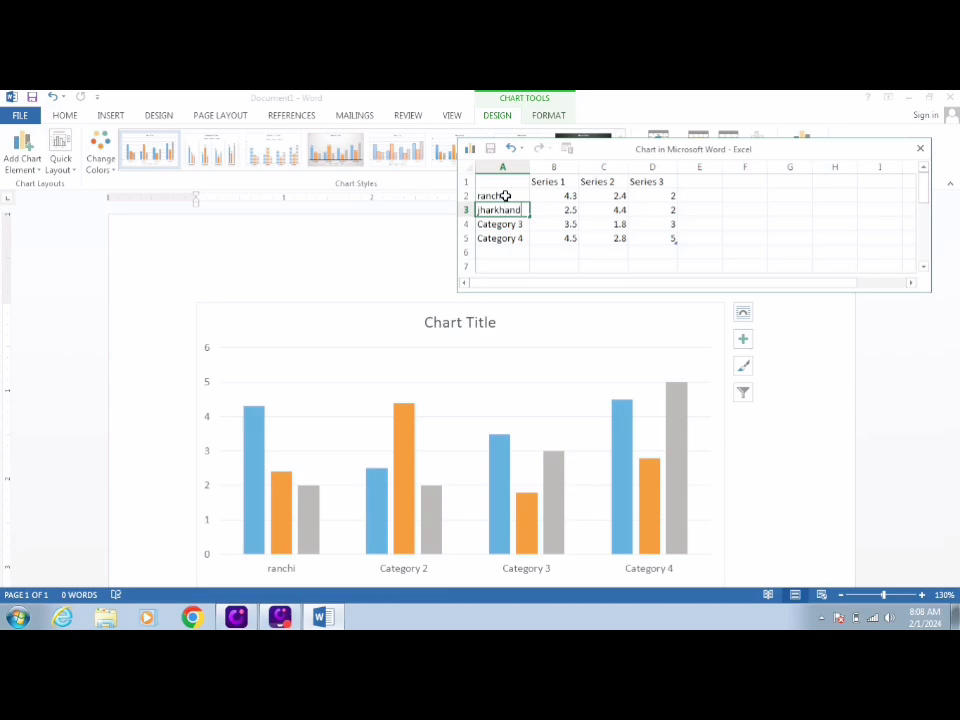
pyautogui.press('Return')
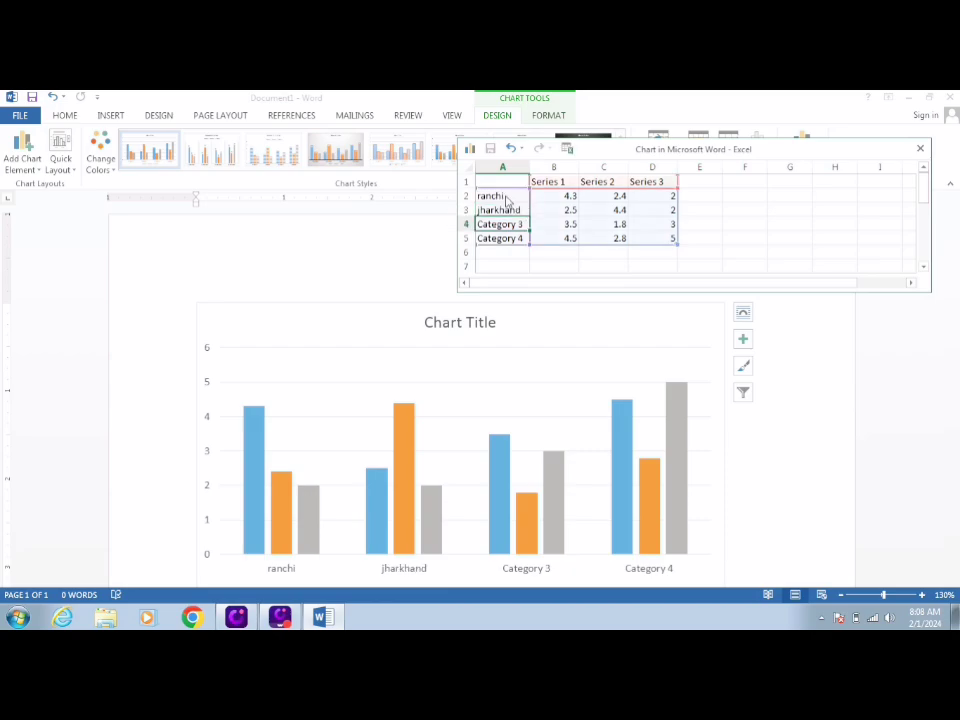
pyautogui.write('patna')
pyautogui.press('Return')
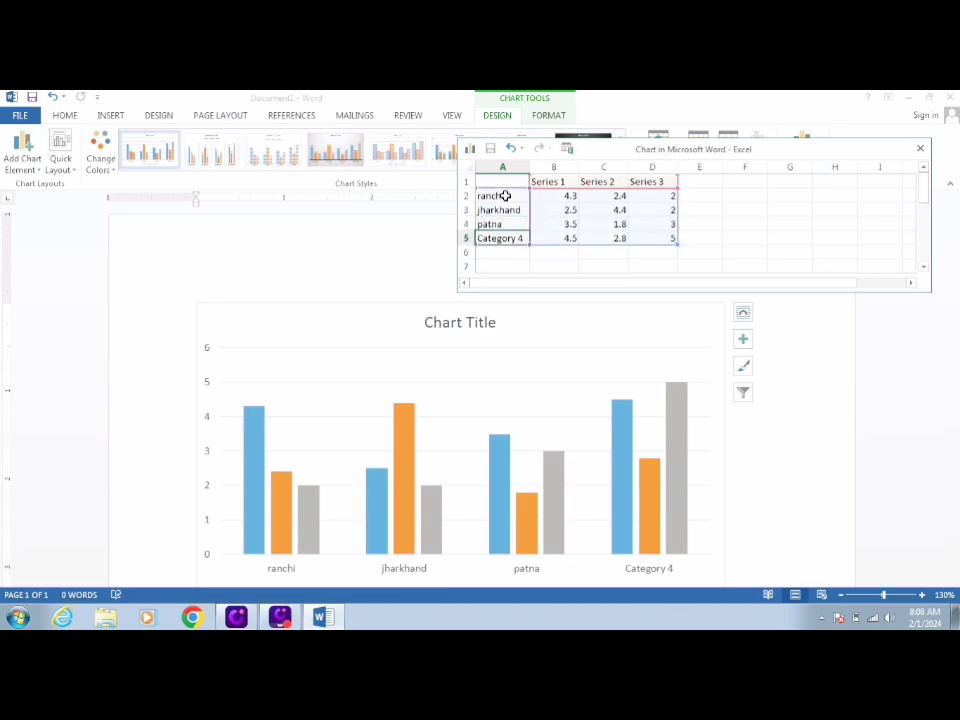
pyautogui.write('bihar')
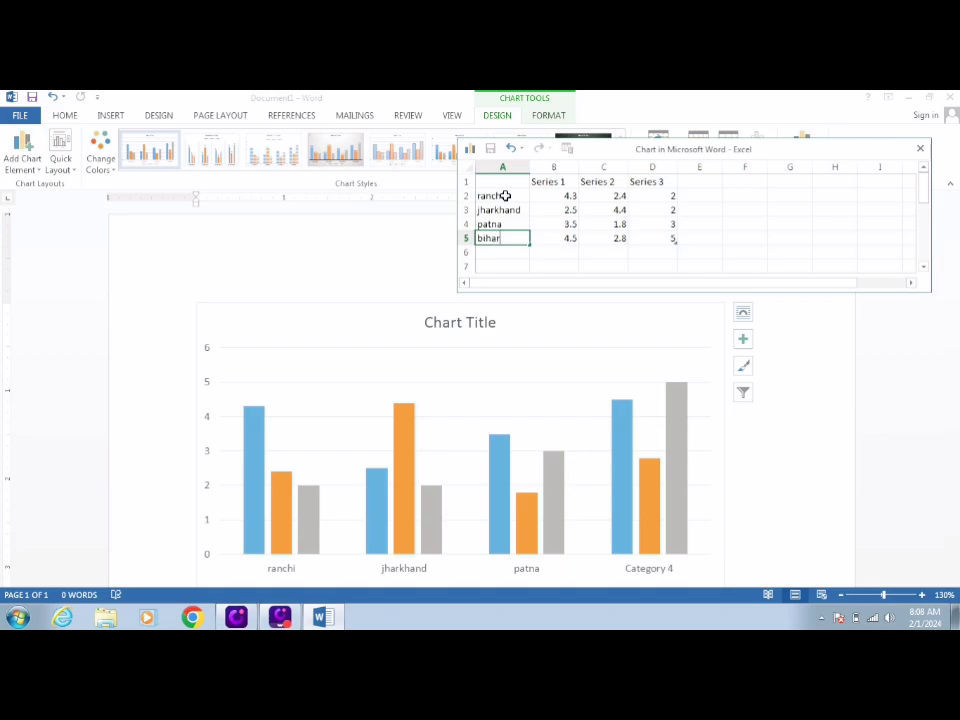
pyautogui.press('Return')
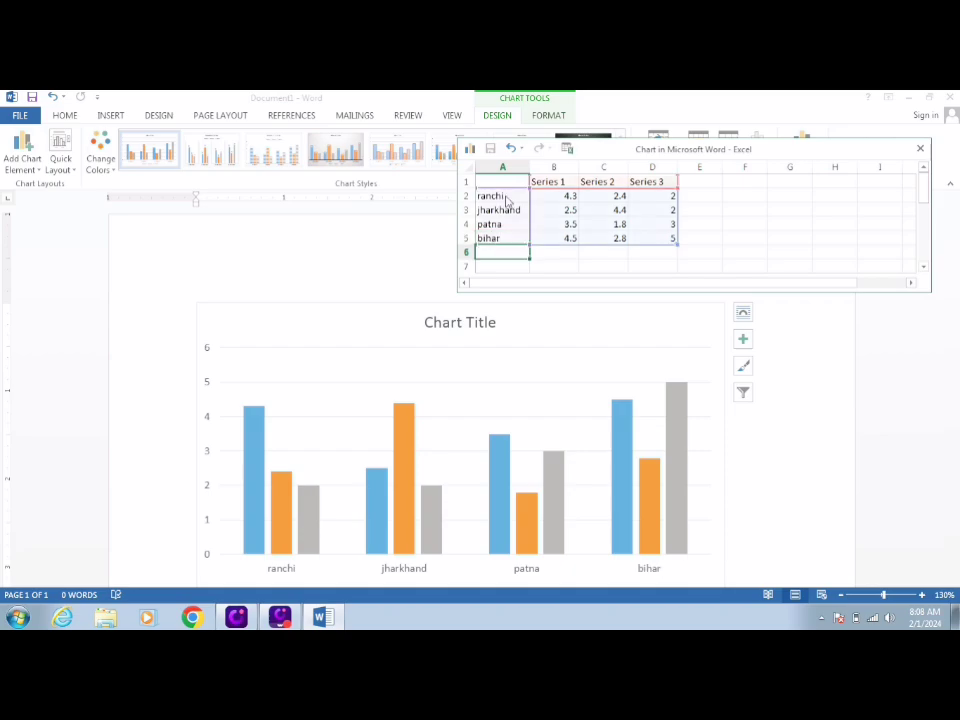
# - Rename the three series headers in the data sheet to computer, mouse and keybaord
pyautogui.click(559, 181)
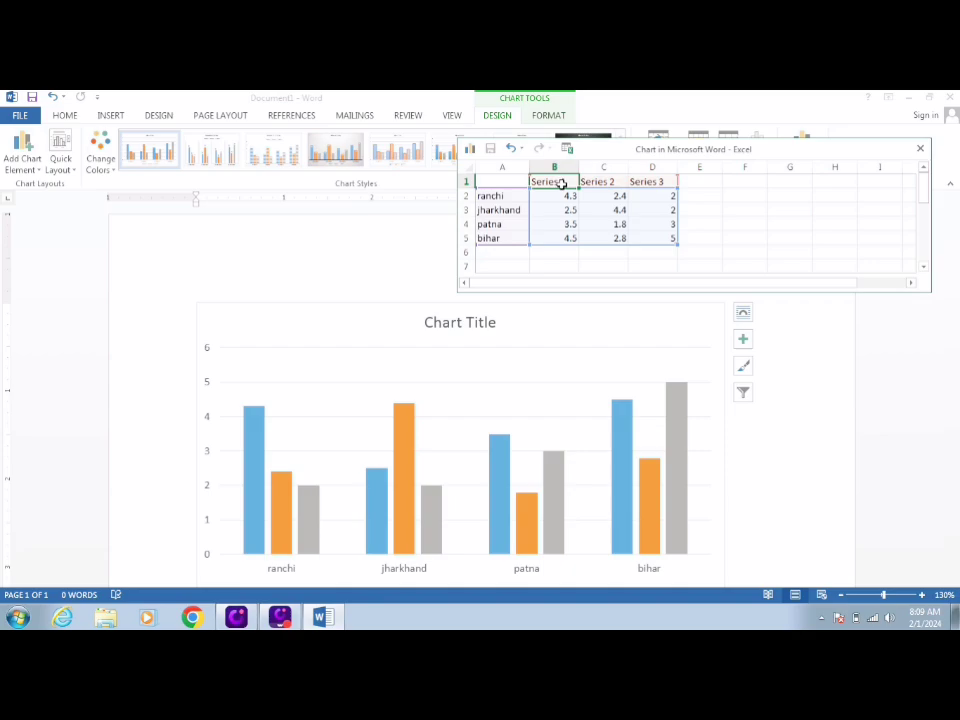
pyautogui.write('computer')
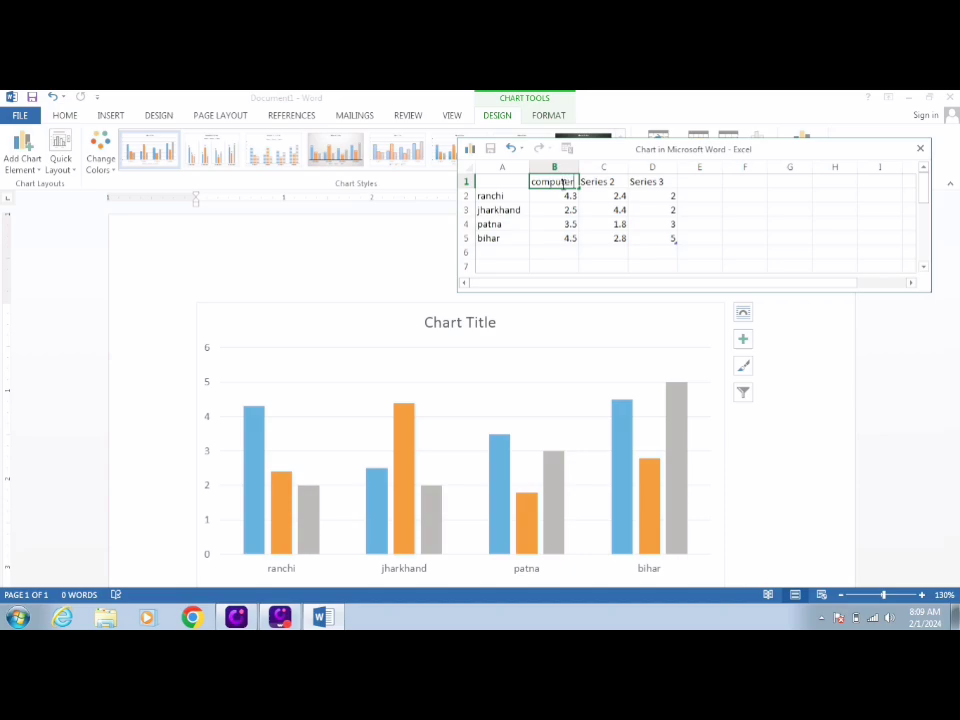
pyautogui.press('Tab')
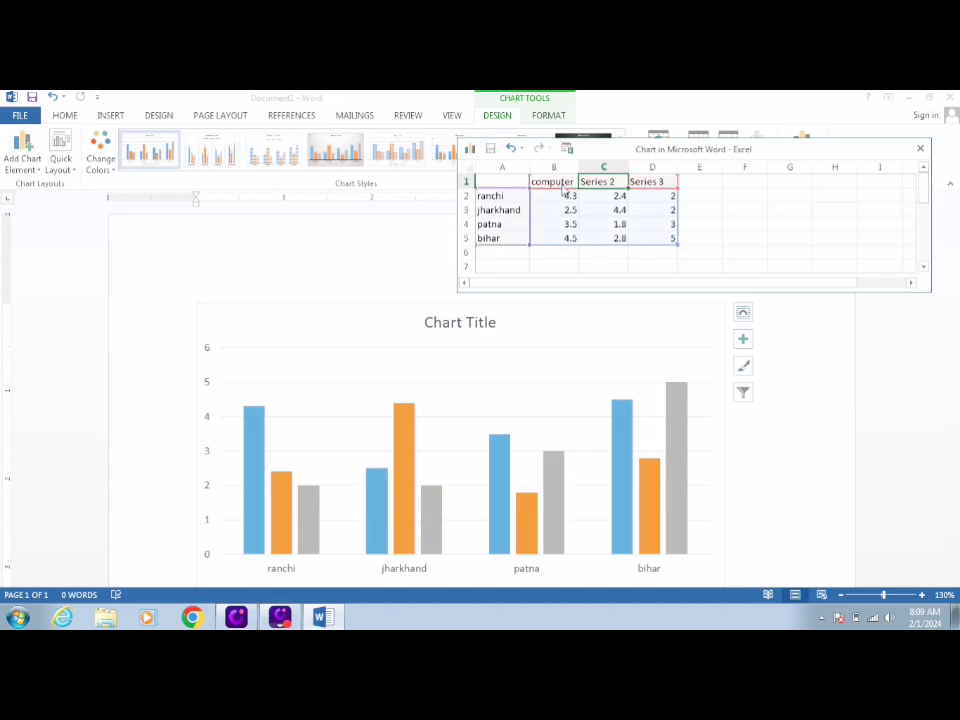
pyautogui.write('mous')
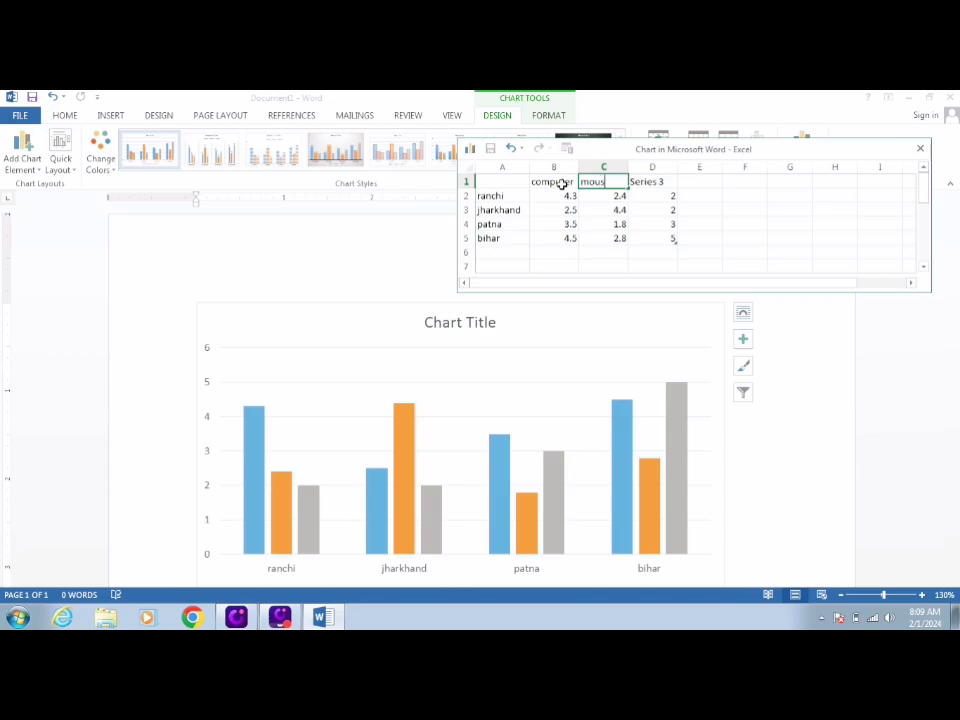
pyautogui.write('e')
pyautogui.press('Tab')
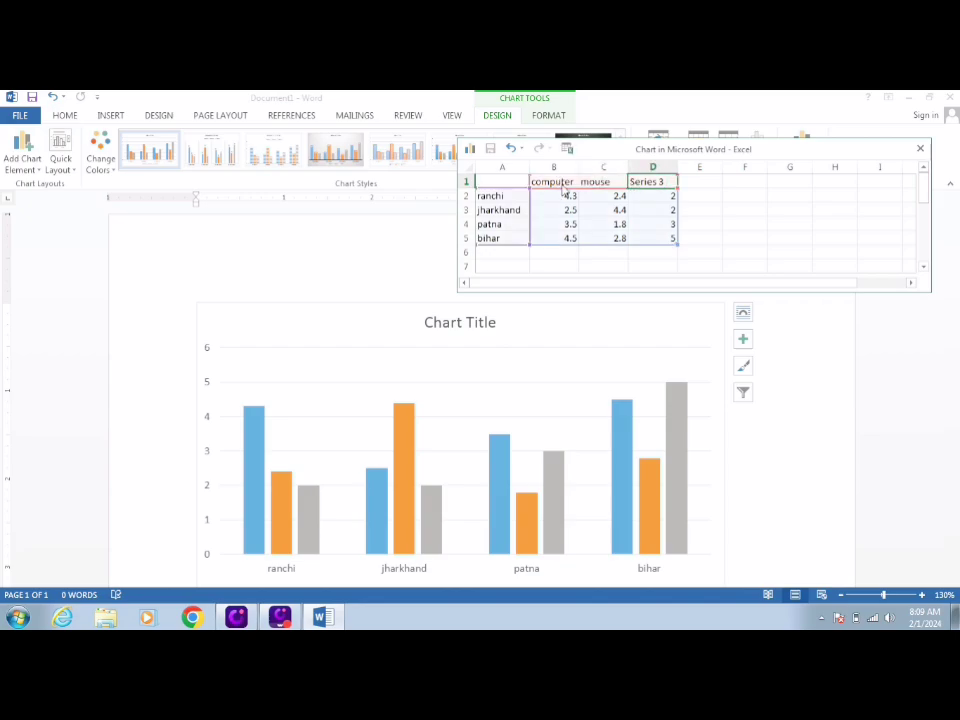
pyautogui.write('keyba')
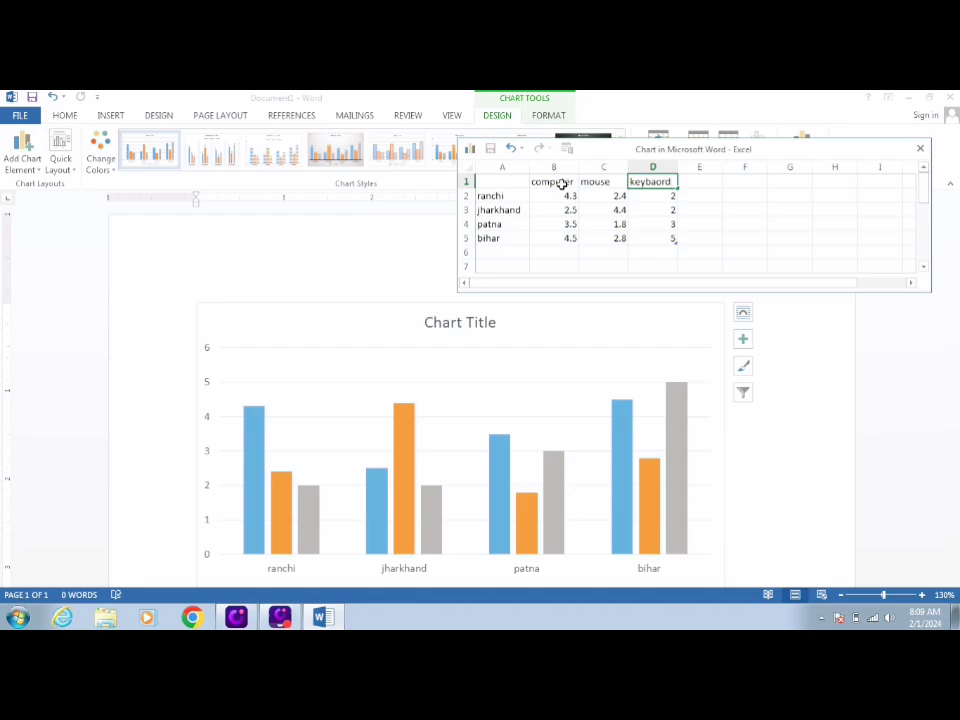
pyautogui.write('ord')
# - Set the computer values to 60 for ranchi and 50 for jharkhand
pyautogui.click(563, 192)
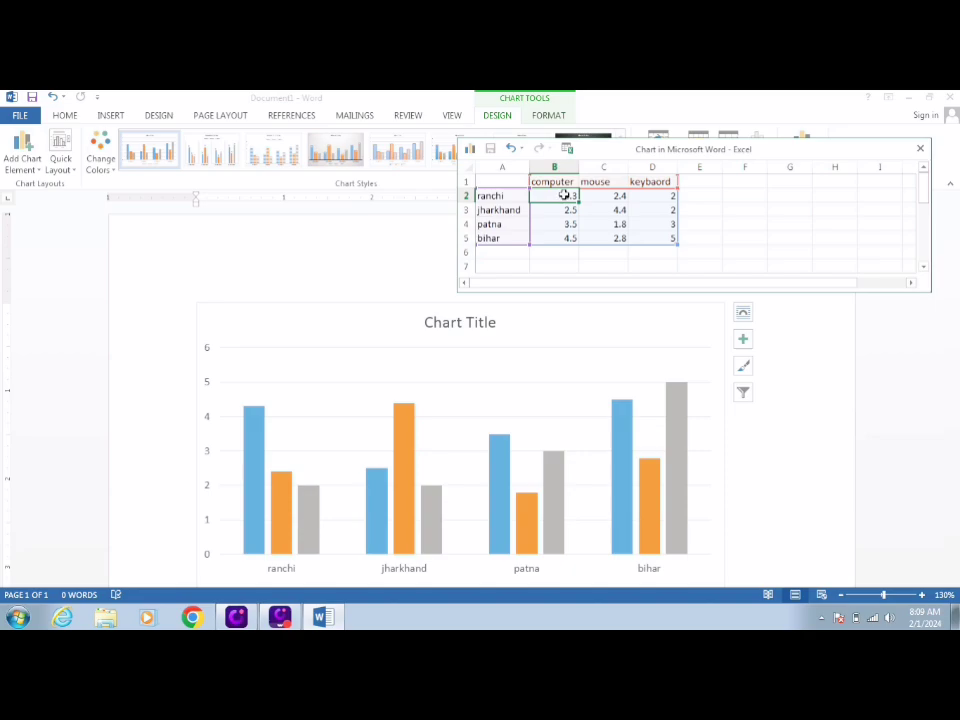
pyautogui.write('60')
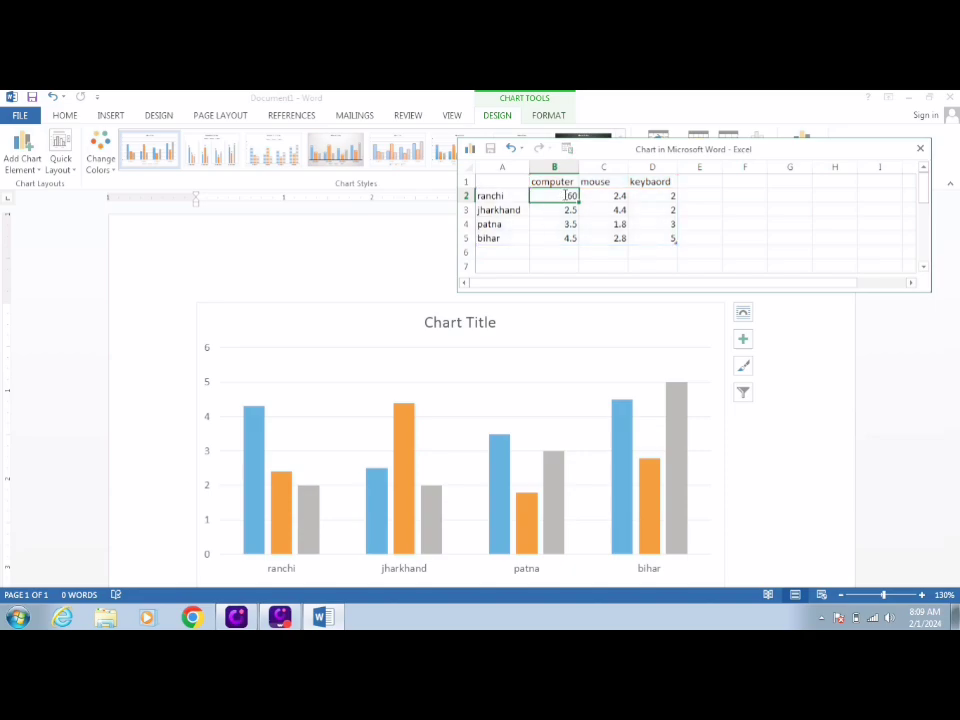
pyautogui.press('Return')
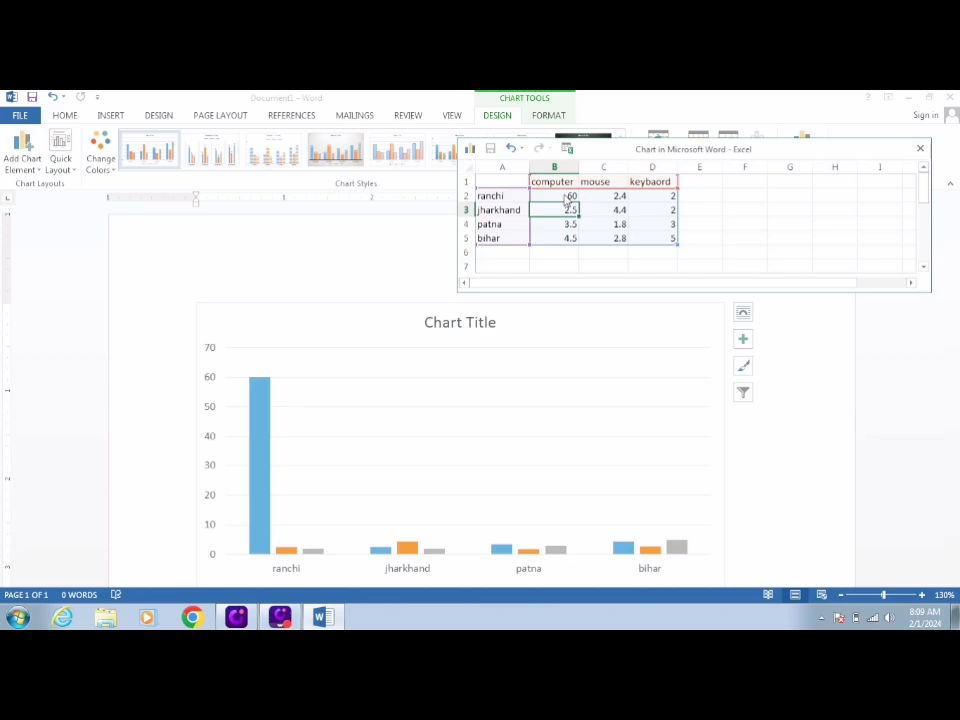
pyautogui.write('50')
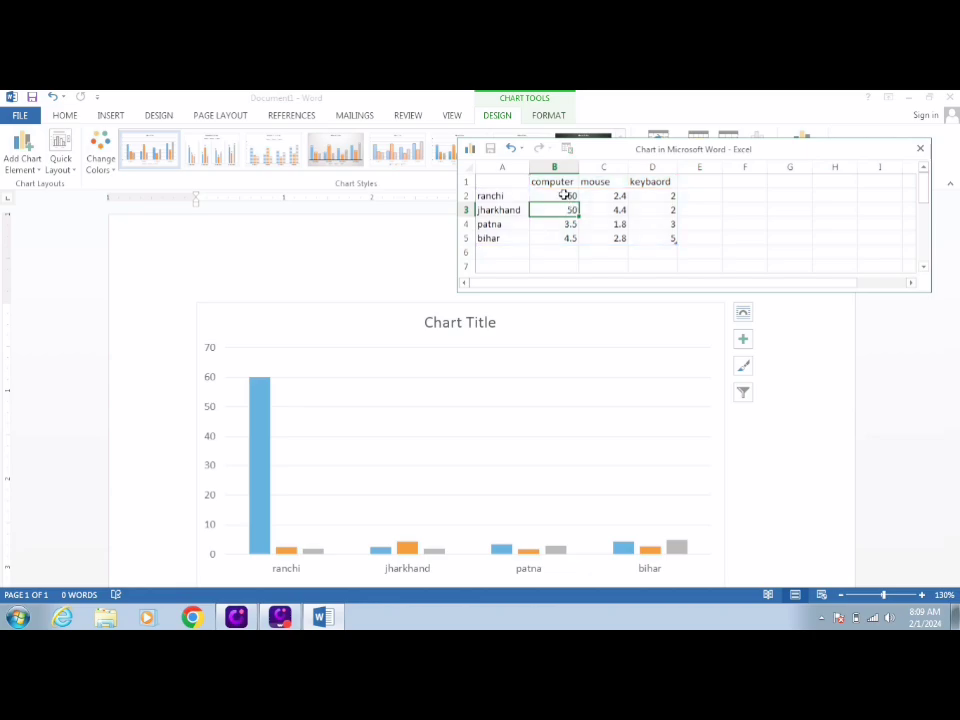
pyautogui.press('Return')
pyautogui.write('60')
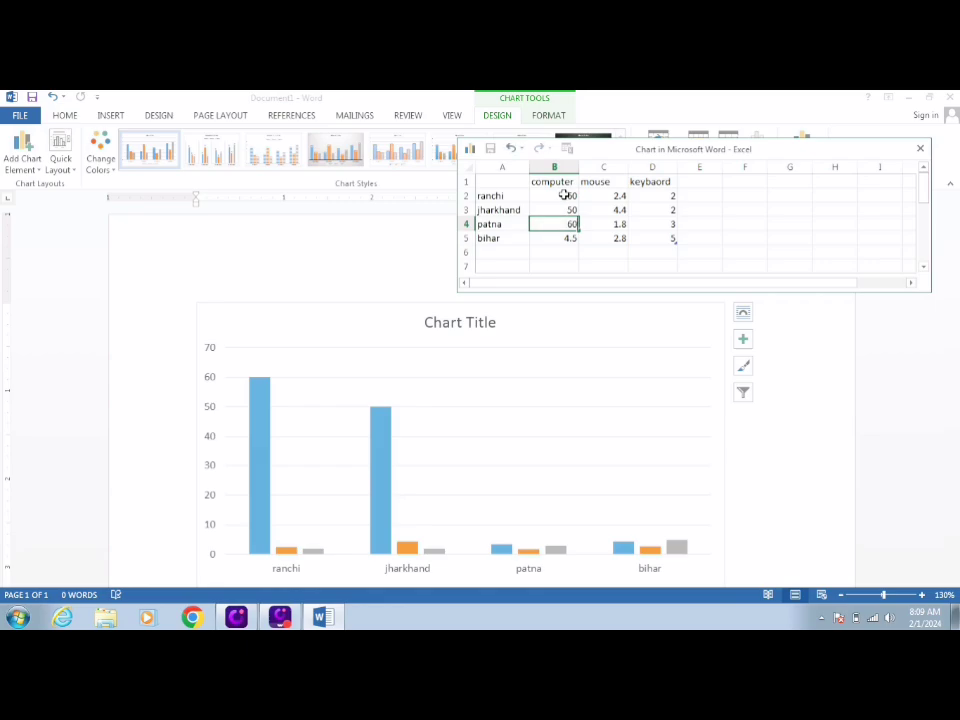
pyautogui.press('Escape')
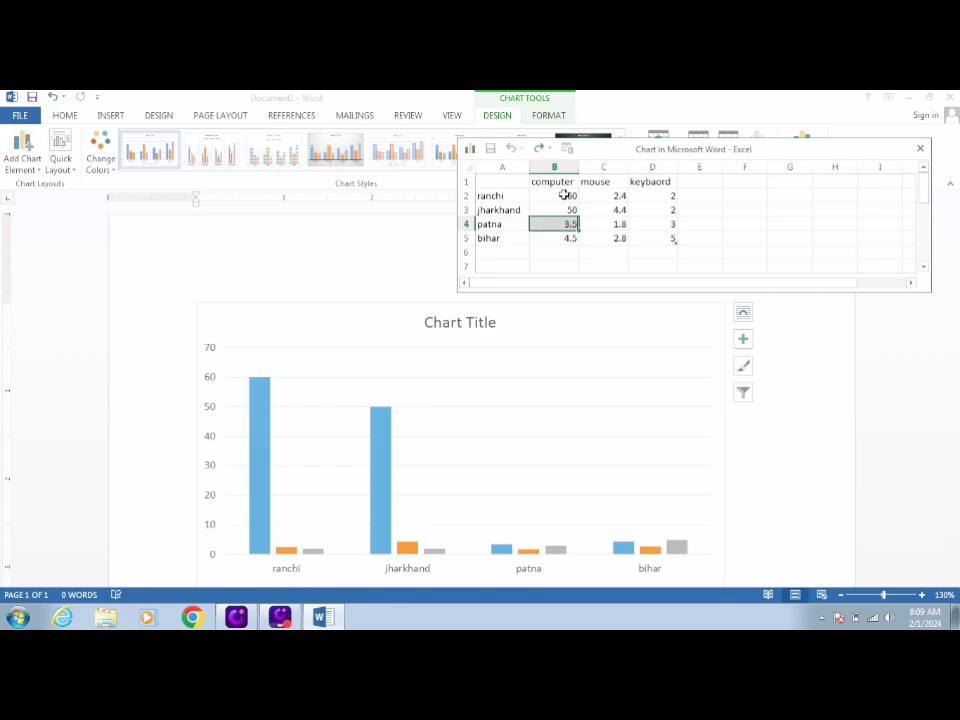
pyautogui.press('Down')
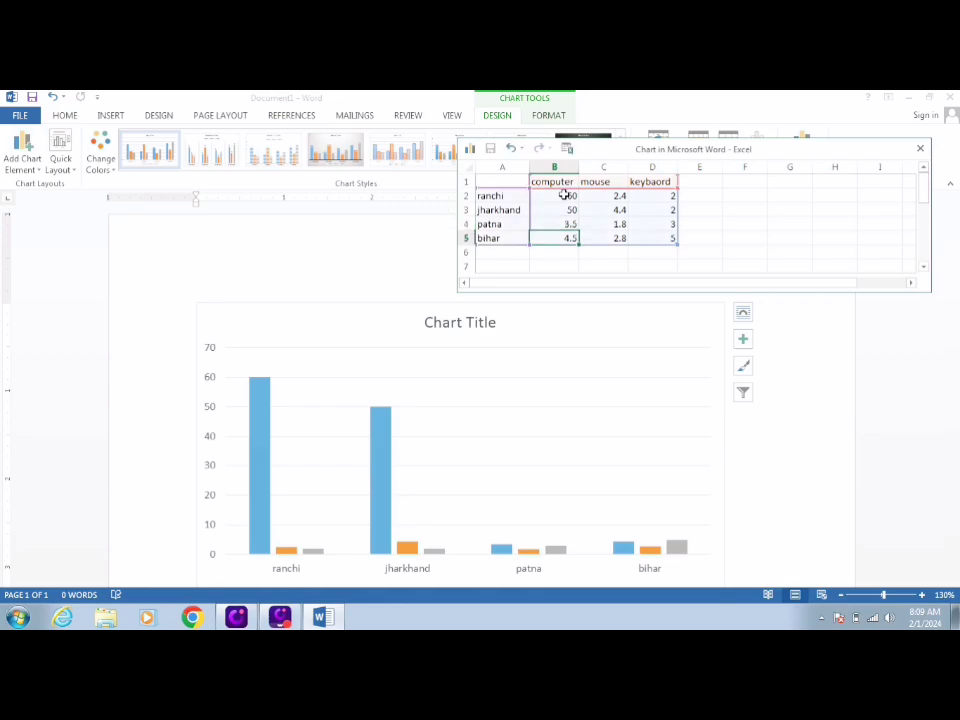
pyautogui.press('Up')
pyautogui.press('Up')
pyautogui.press('Down')
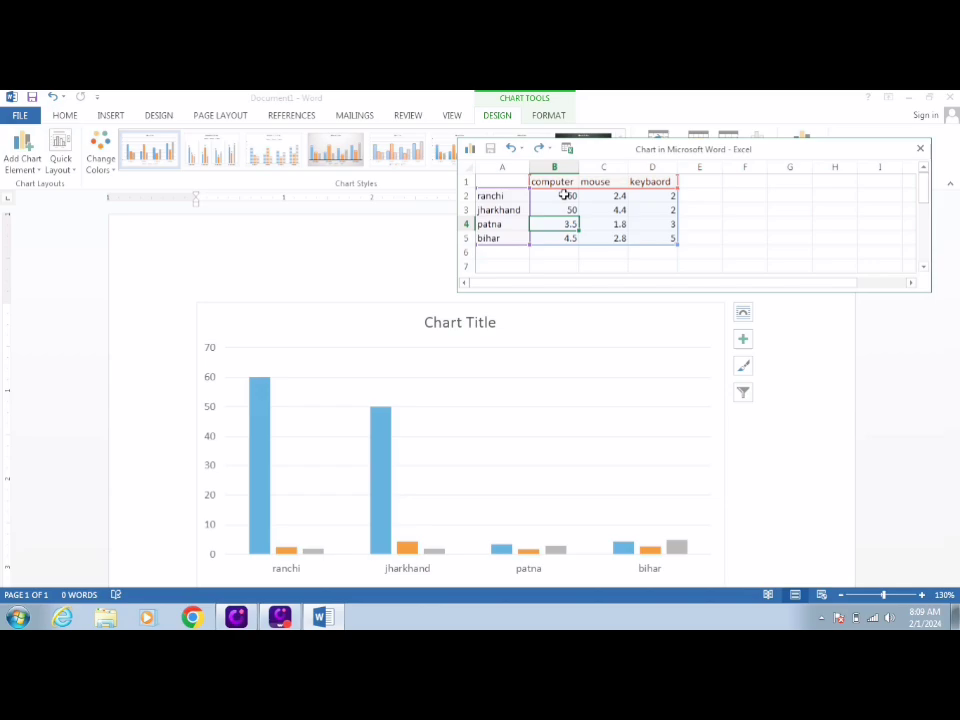
# - Undo the last two value entries and set the computer values to 4, 5, 2 and 6 for ranchi, jharkhand, patna and bihar
pyautogui.hotkey('ctrl', 'z')
pyautogui.hotkey('ctrl', 'z')
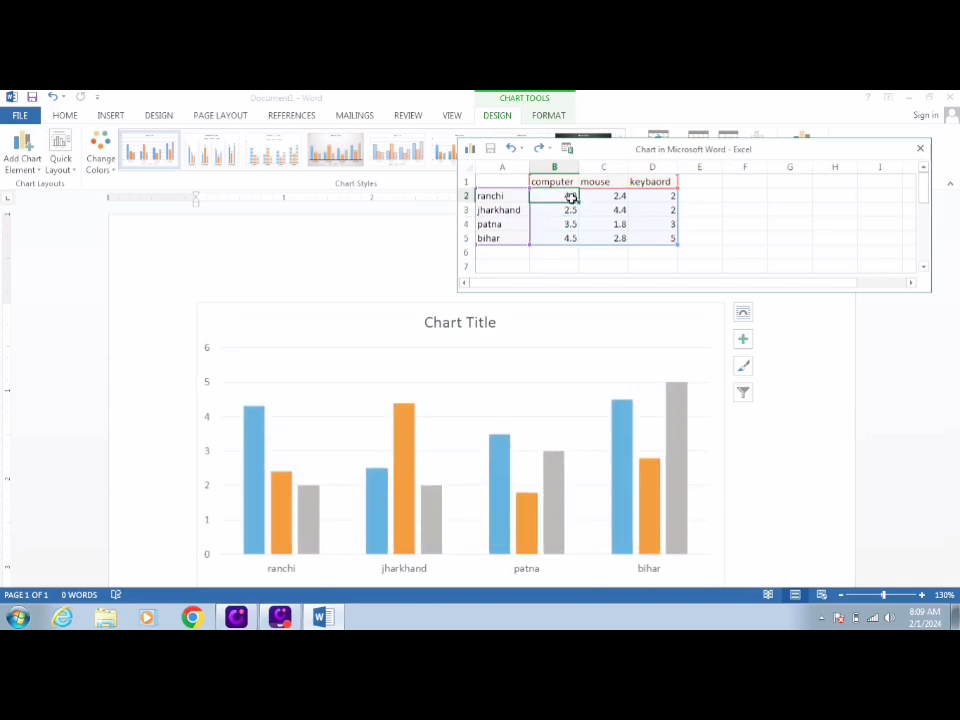
pyautogui.write('4')
pyautogui.press('Return')
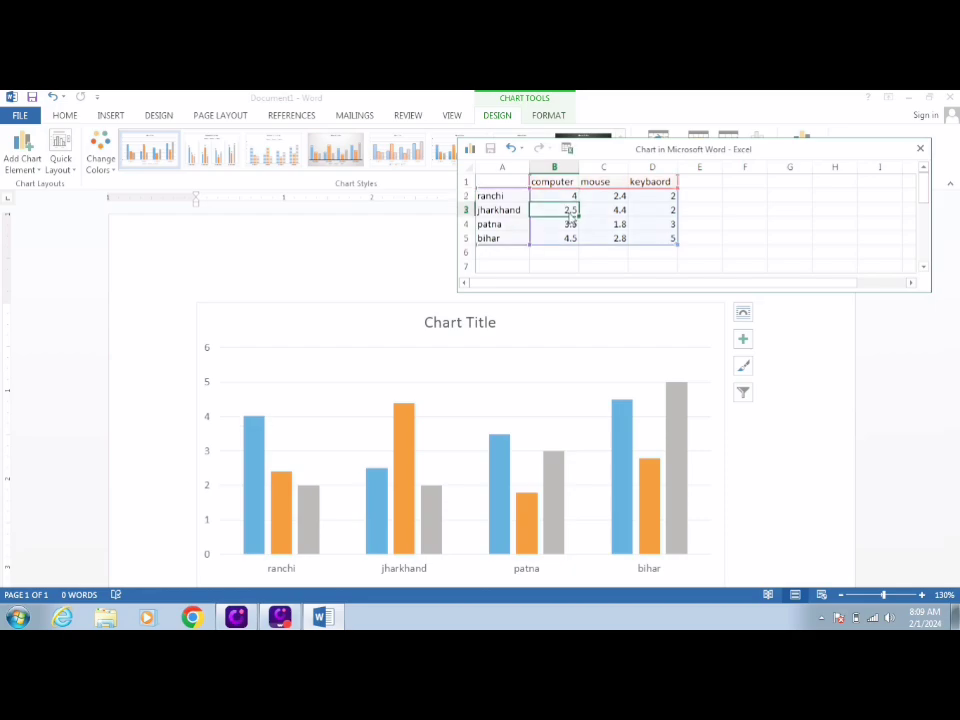
pyautogui.write('5')
pyautogui.press('Return')
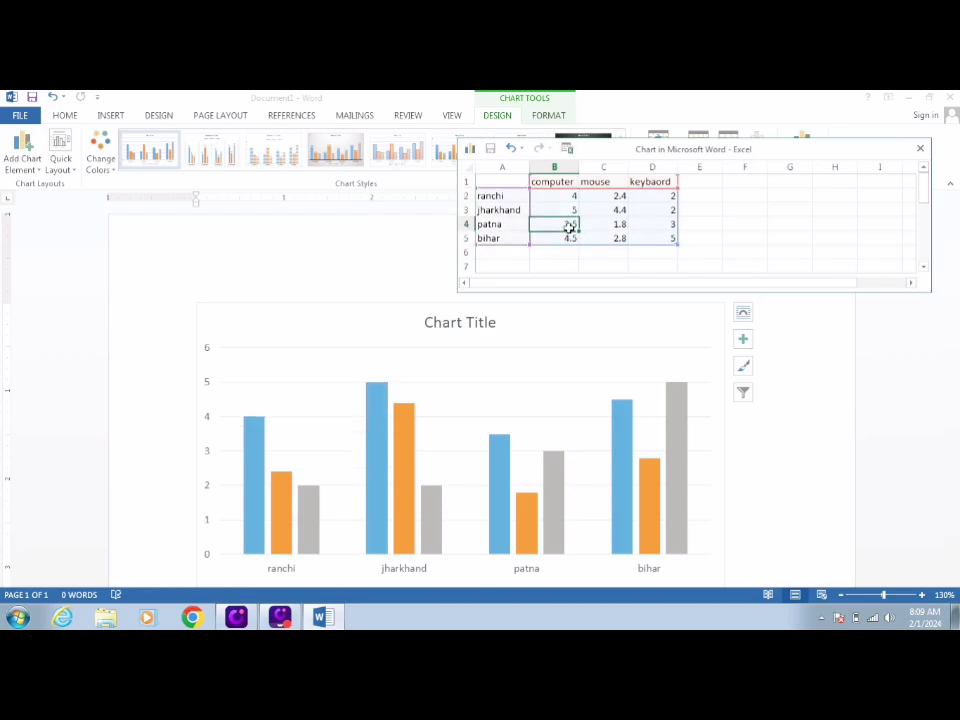
pyautogui.write('2')
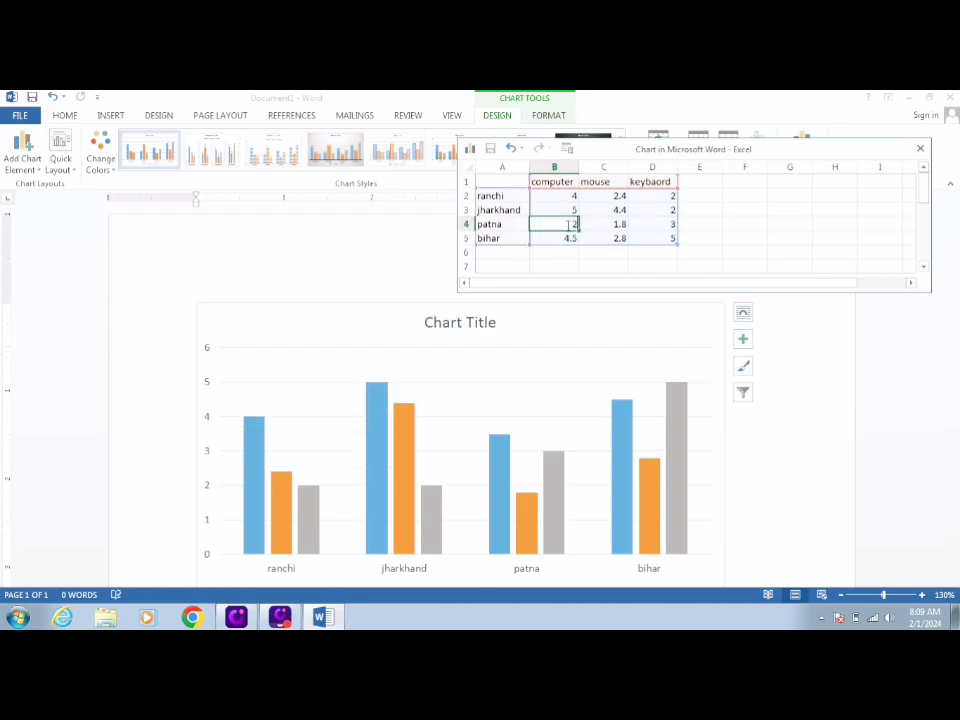
pyautogui.press('Return')
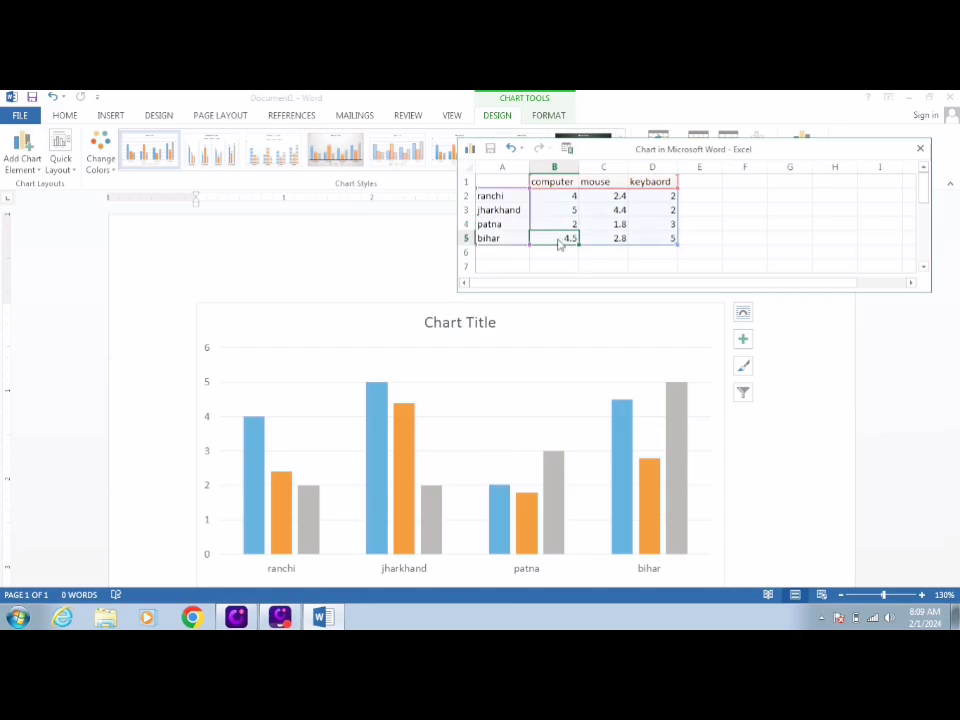
pyautogui.write('6')
# - Set the mouse values to 7, 8, 4 and 5 for ranchi, jharkhand, patna and bihar
pyautogui.click(620, 196)
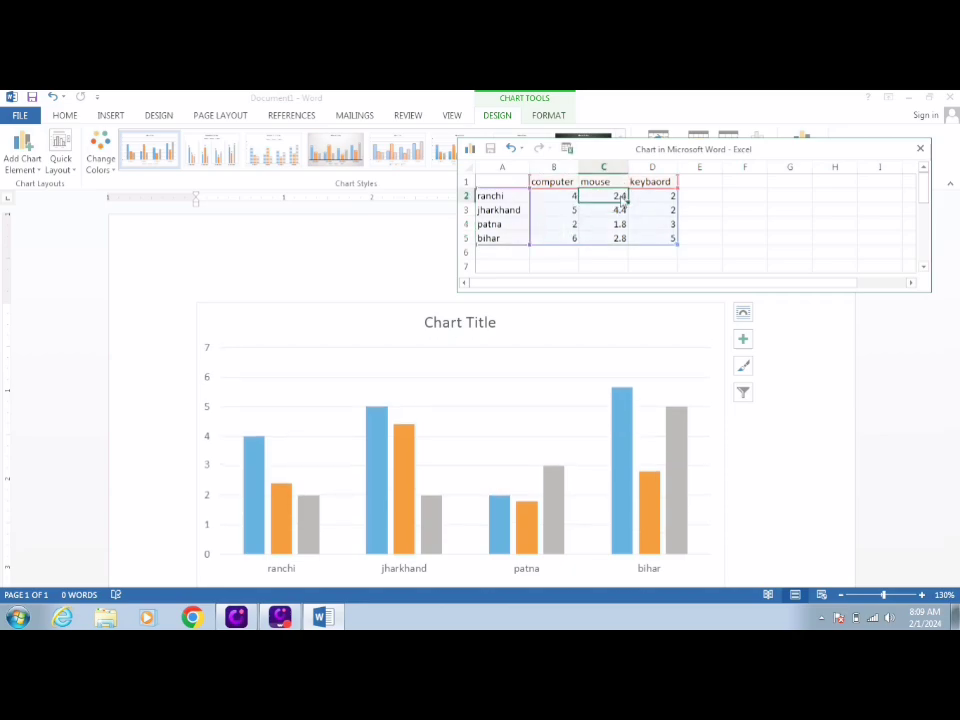
pyautogui.write('7')
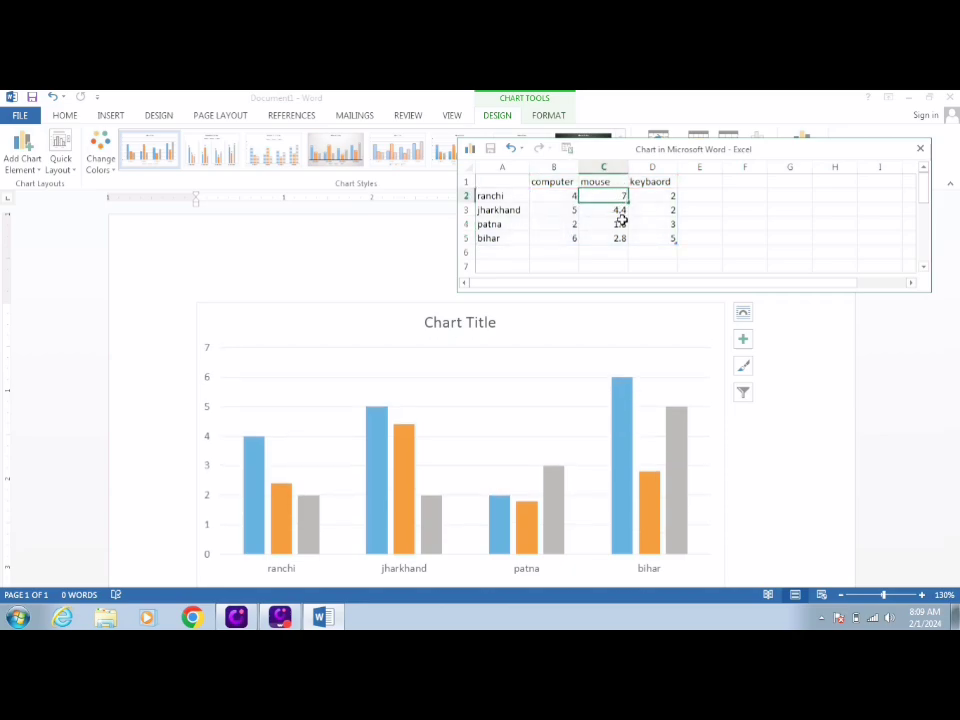
pyautogui.press('Return')
pyautogui.write('8')
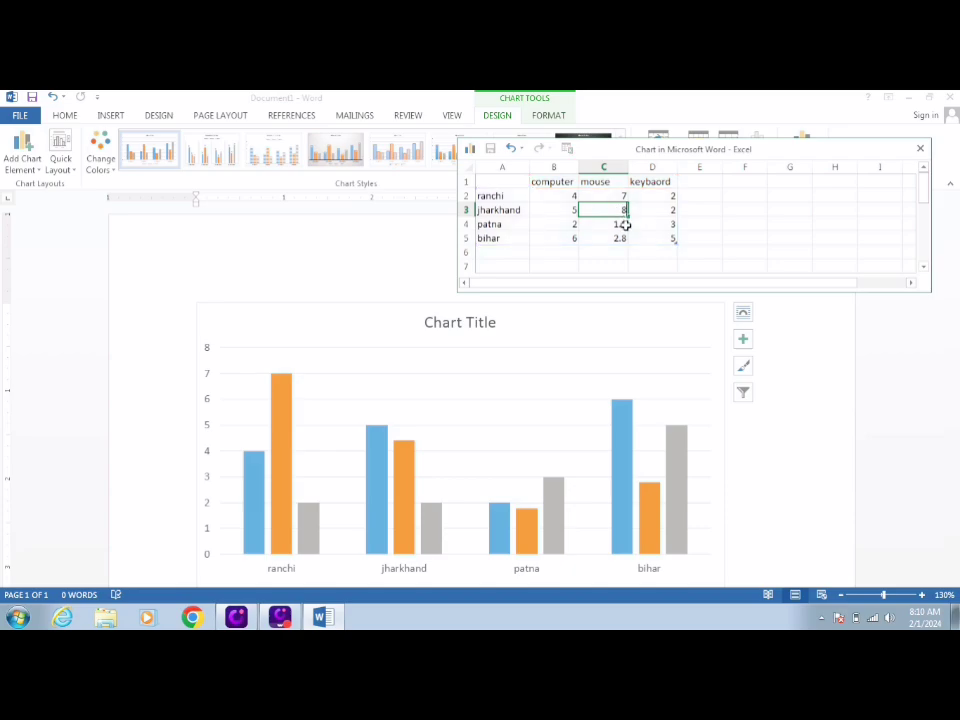
pyautogui.press('Return')
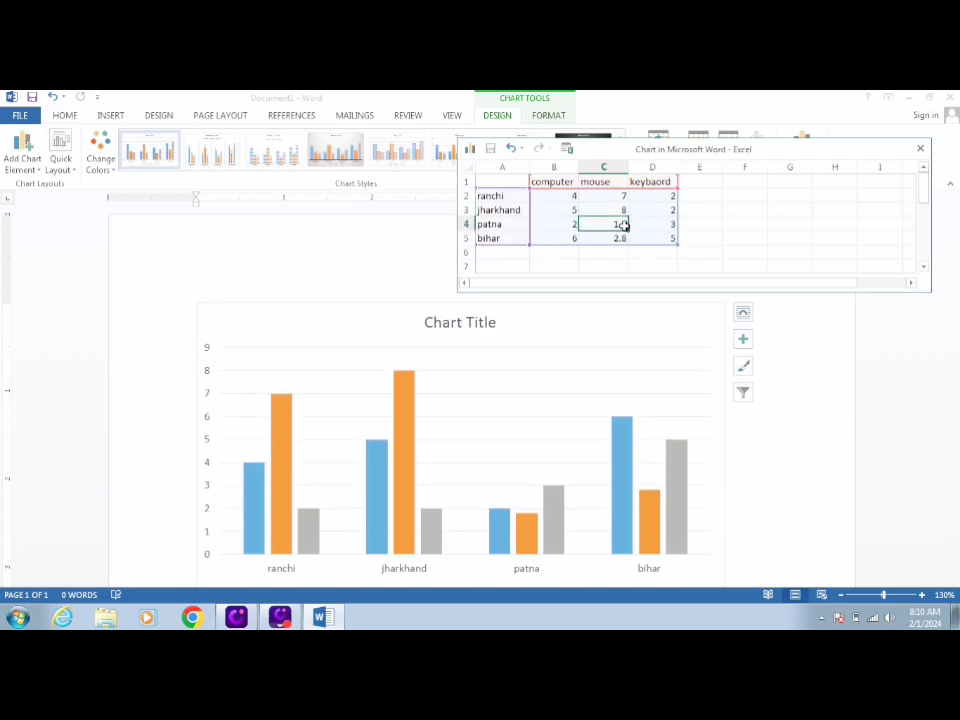
pyautogui.write('4')
pyautogui.press('Return')
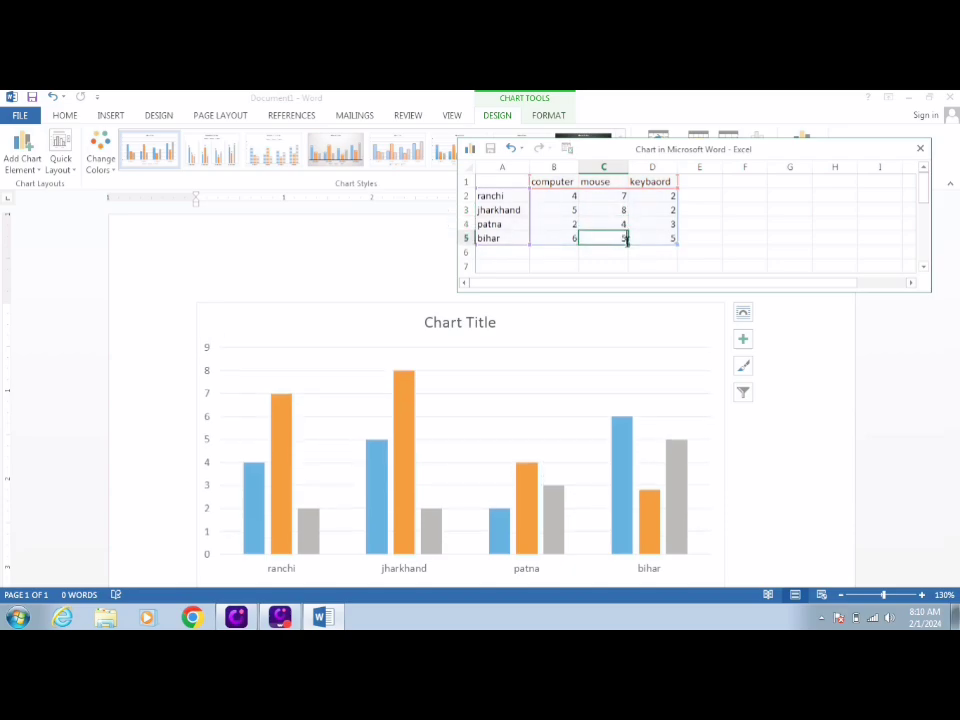
pyautogui.write('5')
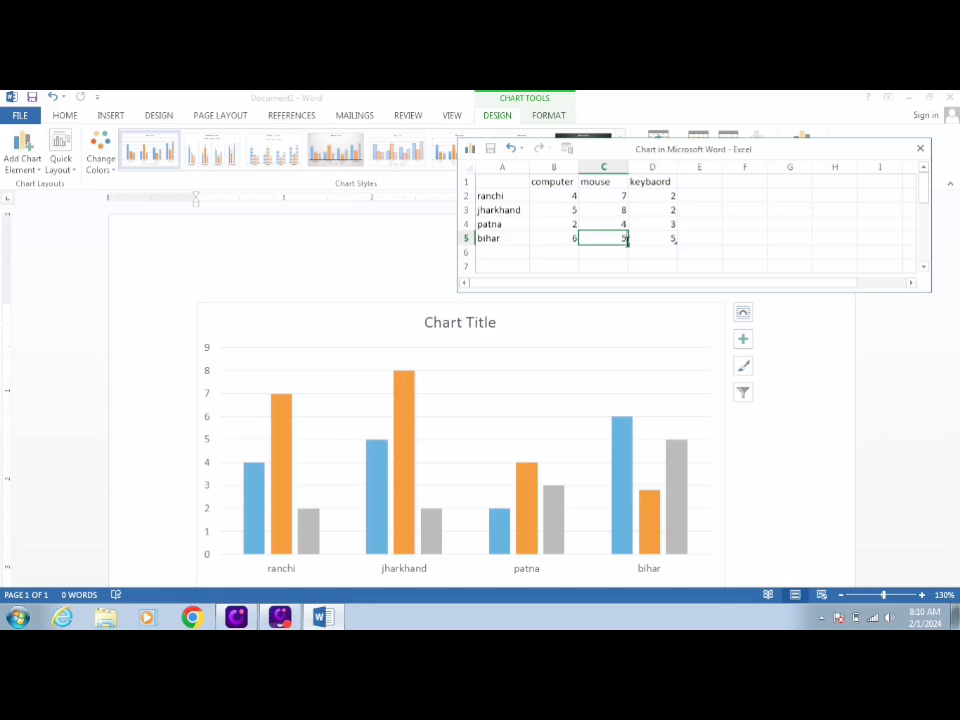
pyautogui.click(670, 196)
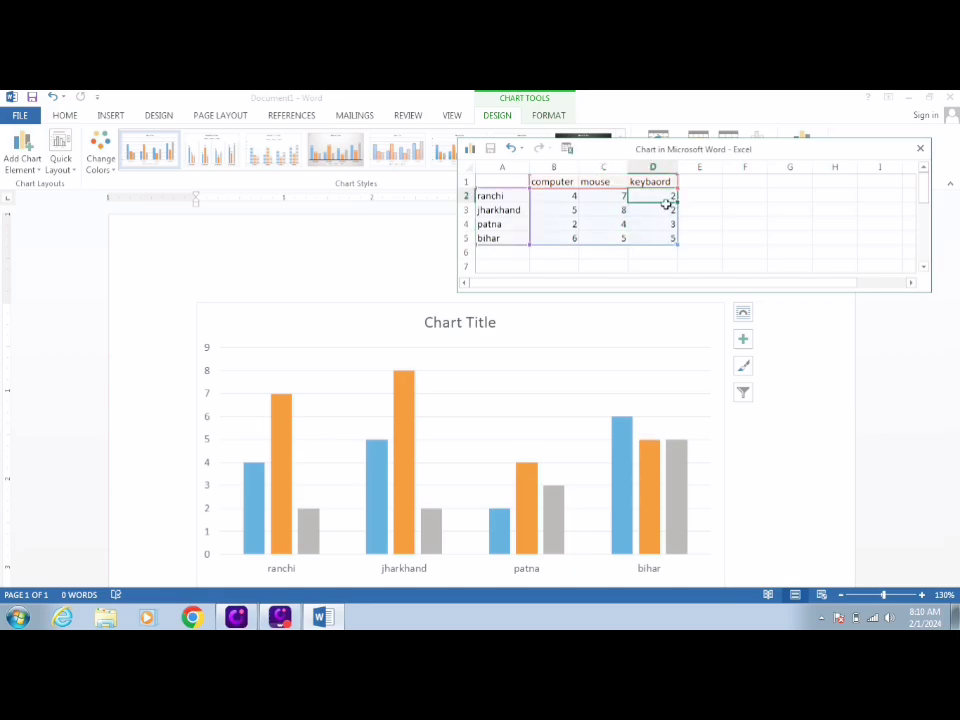
# - Select the chart's plot area and close the chart's data sheet window
pyautogui.scroll(-2, 519, 345)
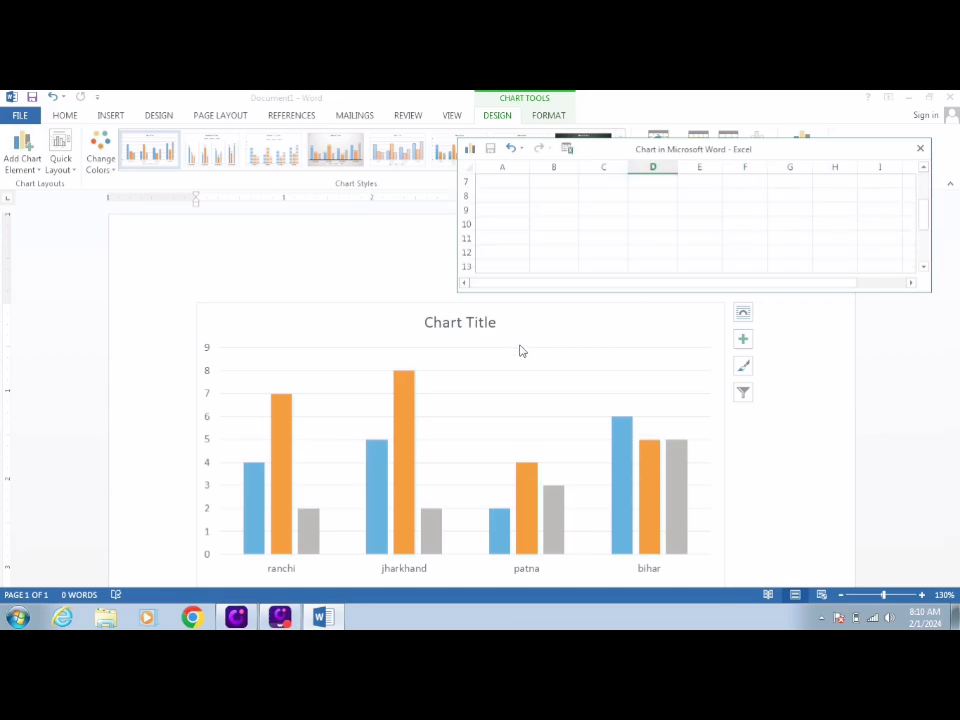
pyautogui.scroll(2, 501, 338)
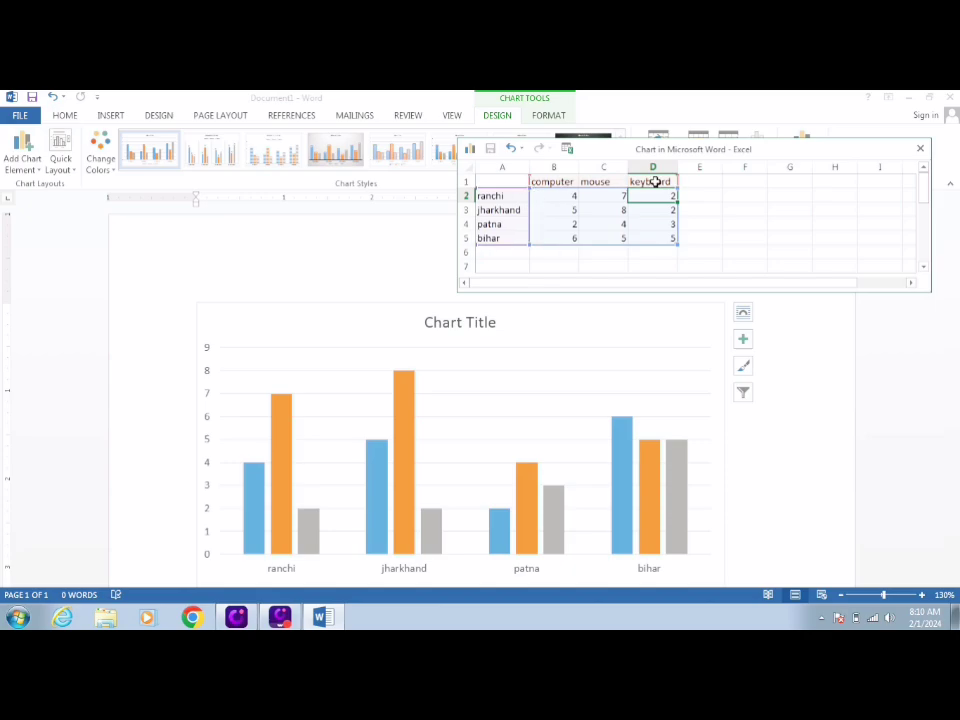
pyautogui.click(231, 357)
pyautogui.scroll(-3, 231, 357)
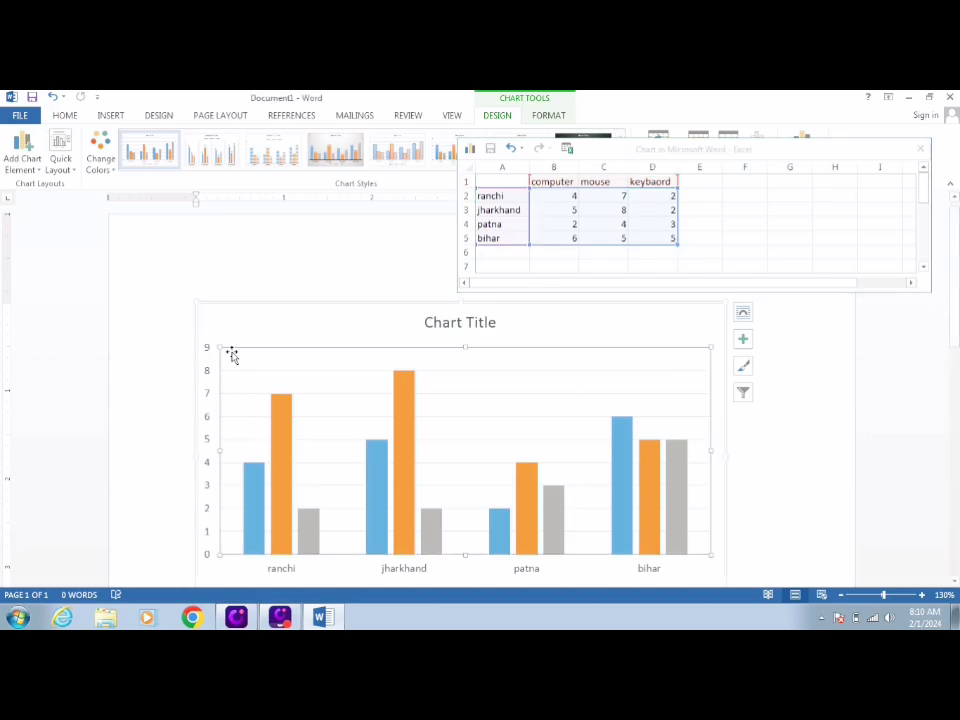
pyautogui.scroll(2, 231, 357)
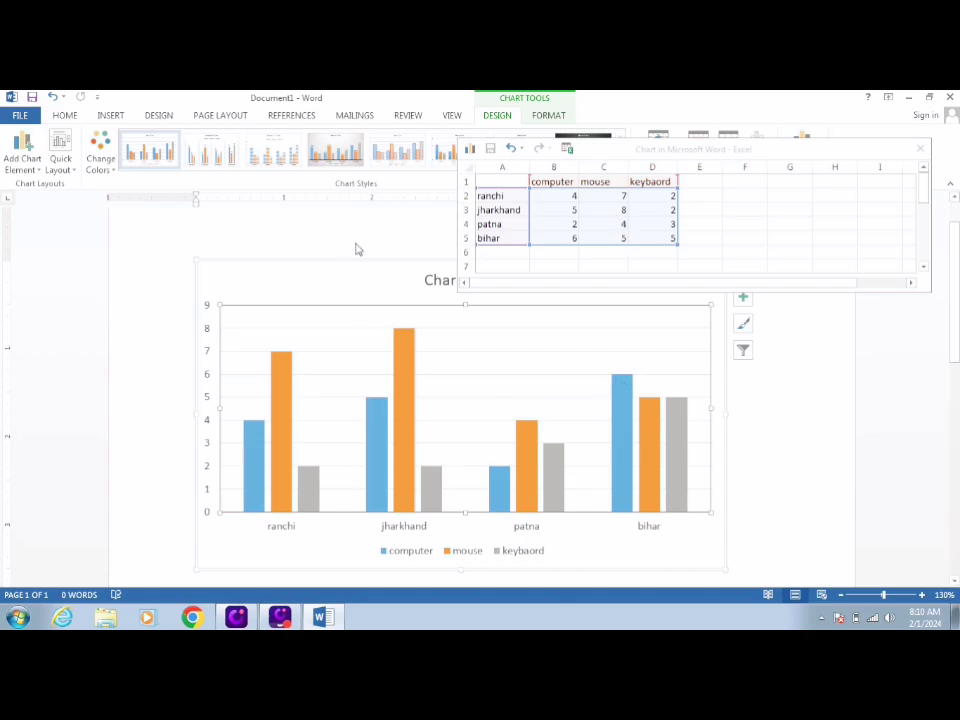
pyautogui.click(920, 149)
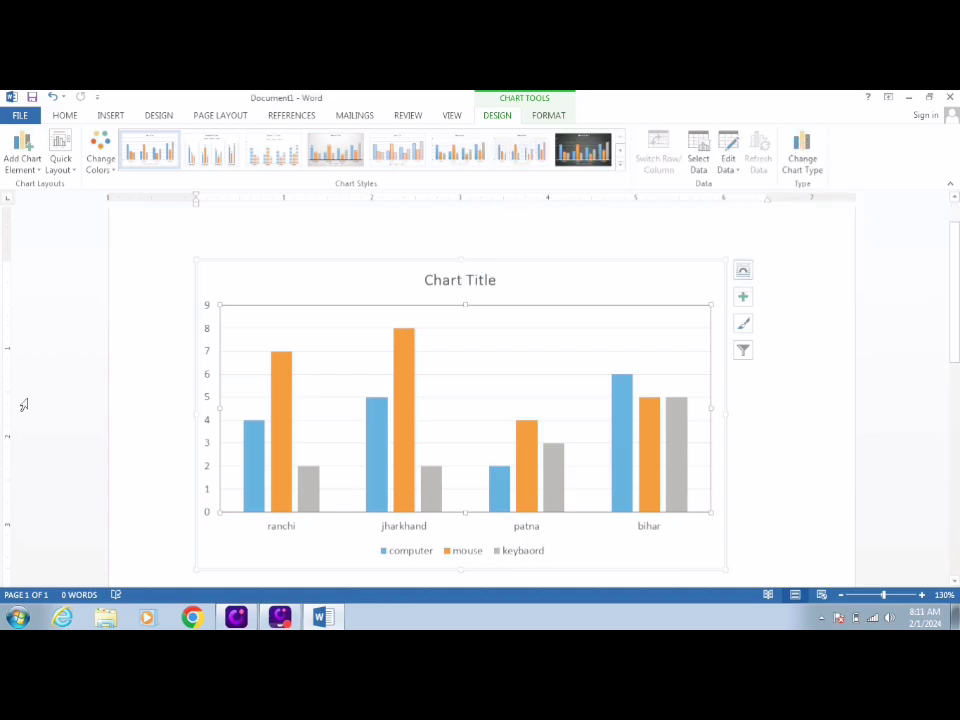
# - Recolour the chart's three series with a monochromatic blue palette running from dark to light
pyautogui.click(63, 160)
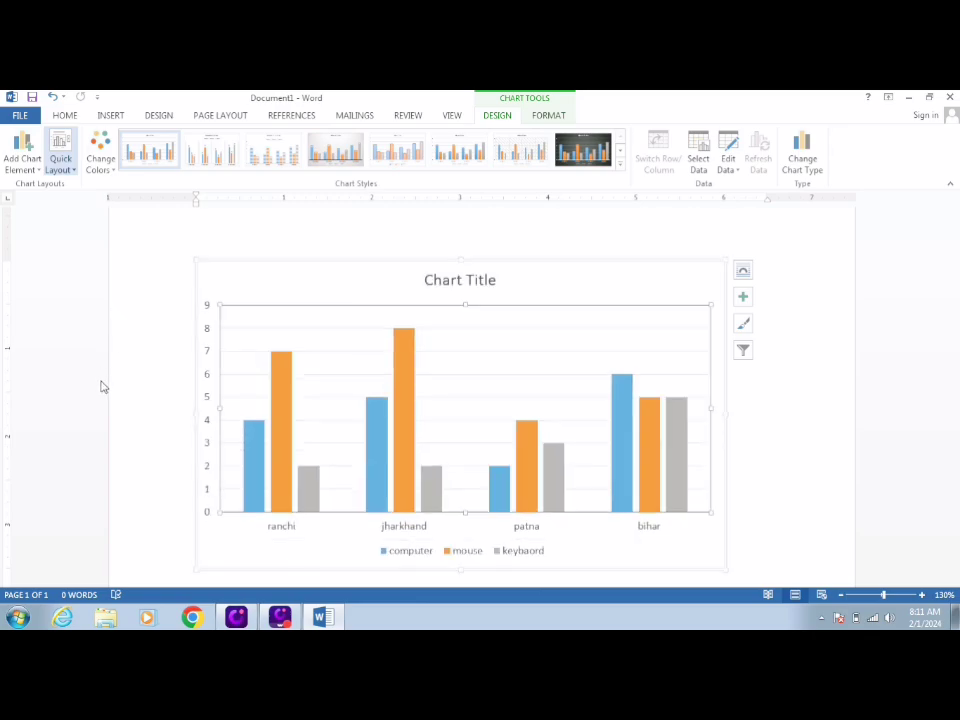
pyautogui.click(94, 390)
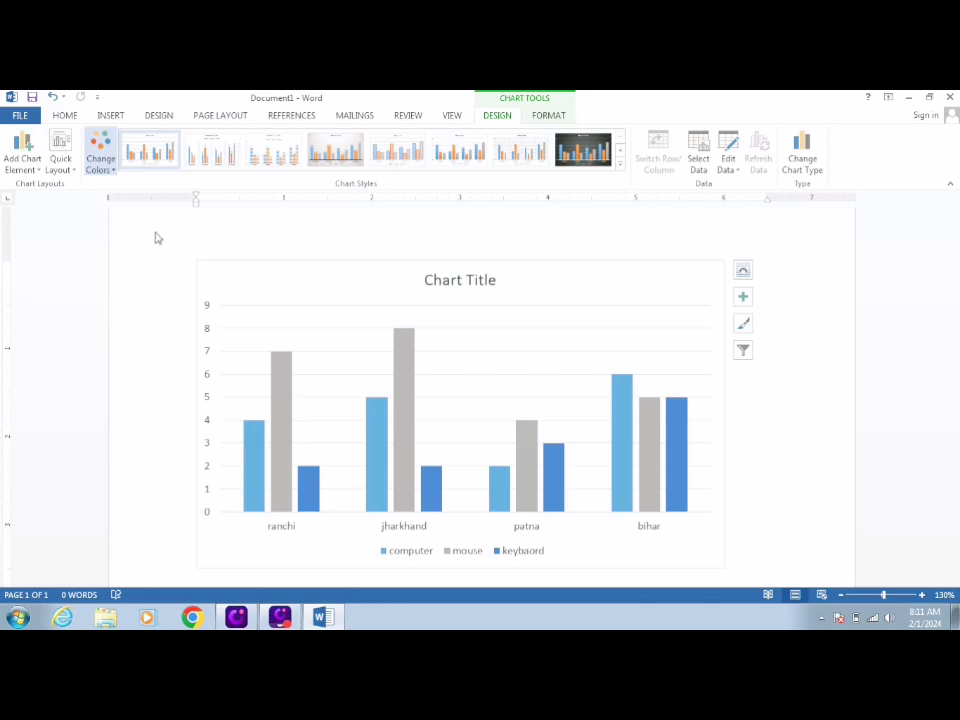
pyautogui.click(140, 325)
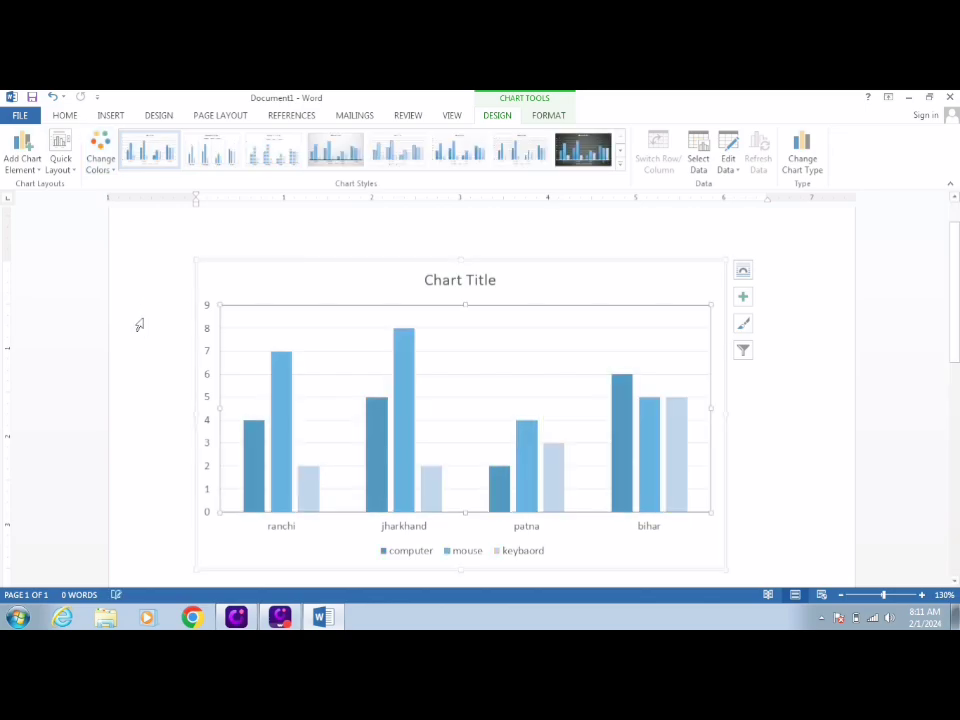